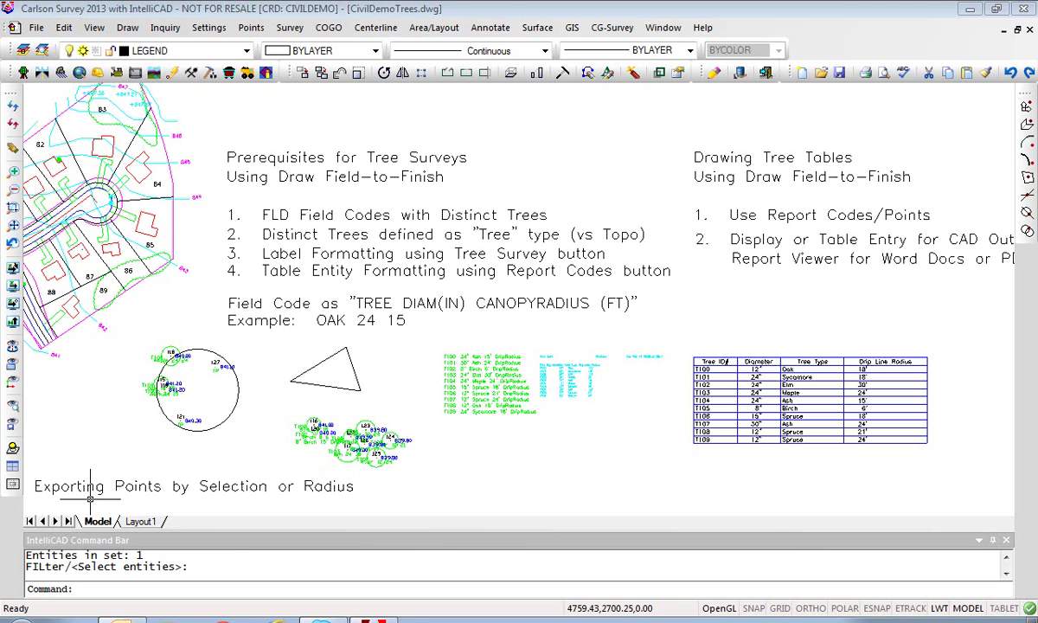
Step: Open the Points menu over the CivilDemoTrees.dwg tree-survey drawing
left_click(250, 27)
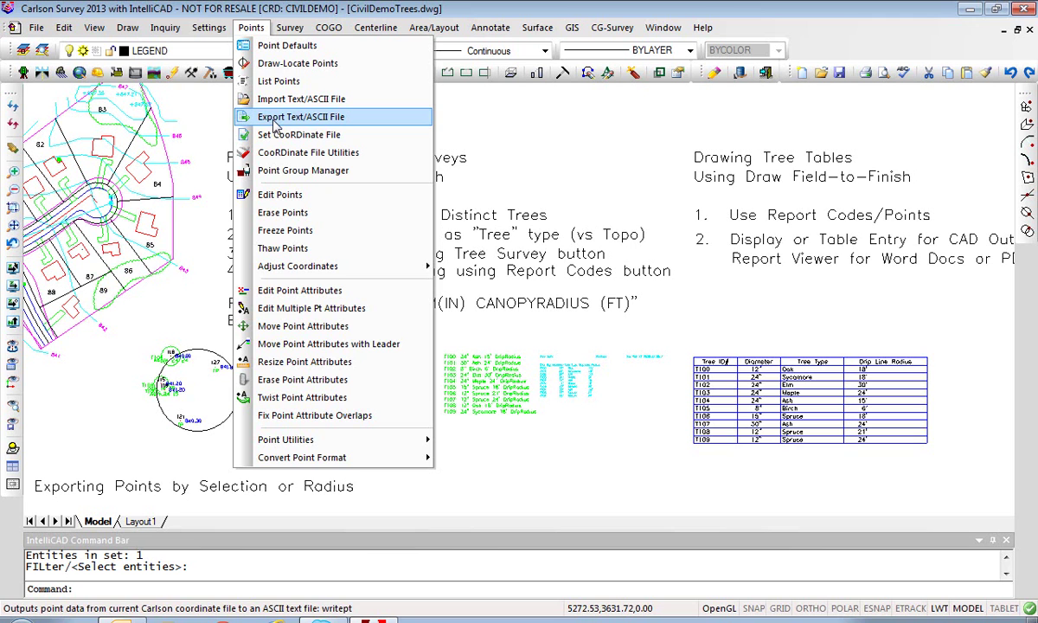
Step: Set up a text export to CivilDemo.txt in User-Defined Format with Screen Points selection, replacing the existing file
left_click(264, 119)
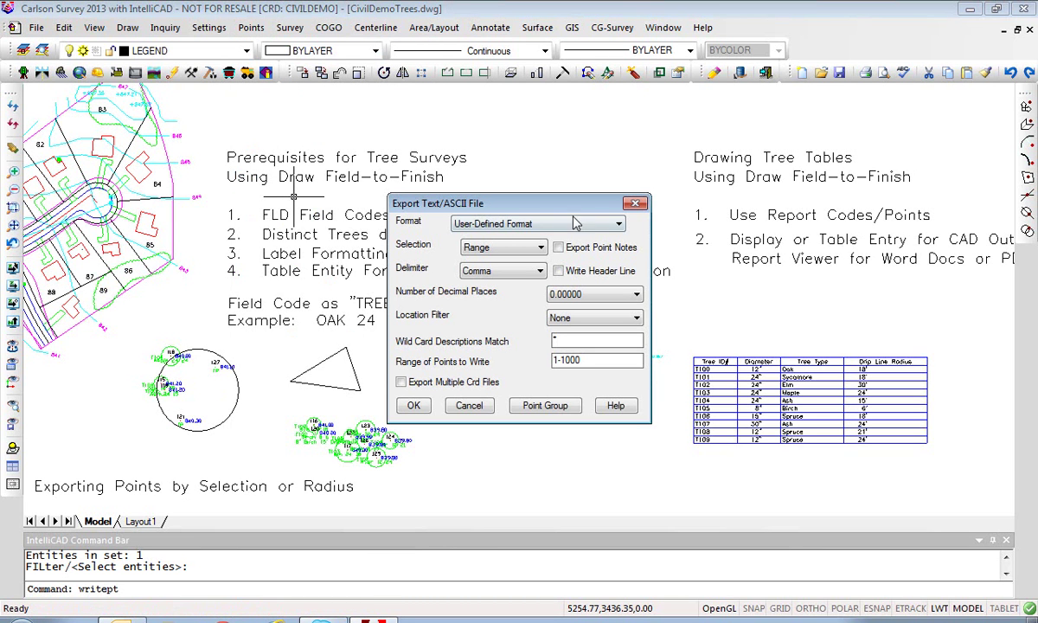
left_click(619, 224)
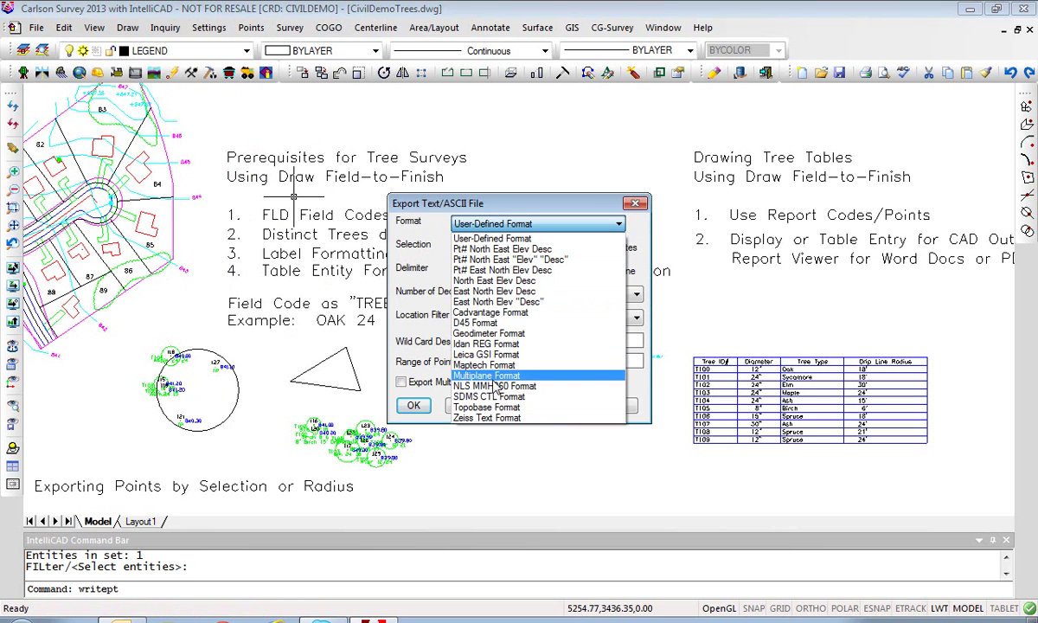
left_click(551, 227)
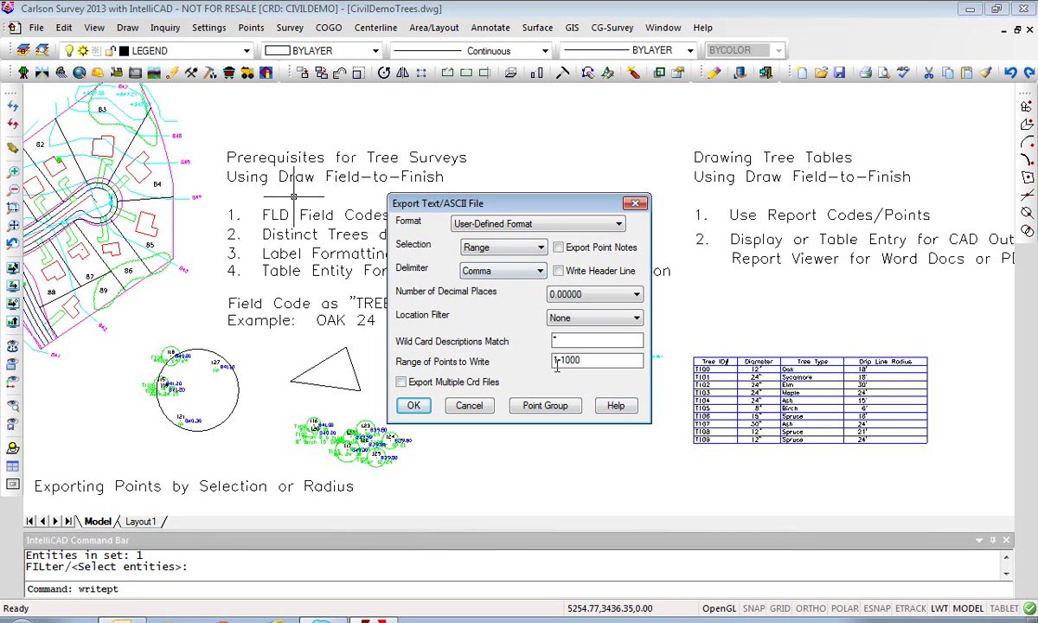
left_click(540, 248)
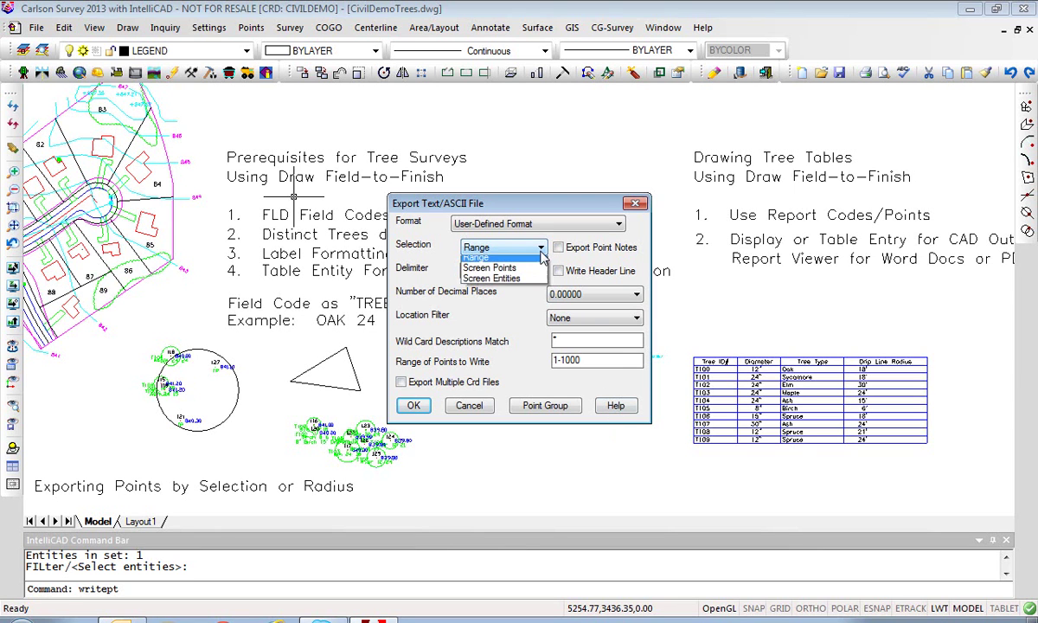
left_click(493, 272)
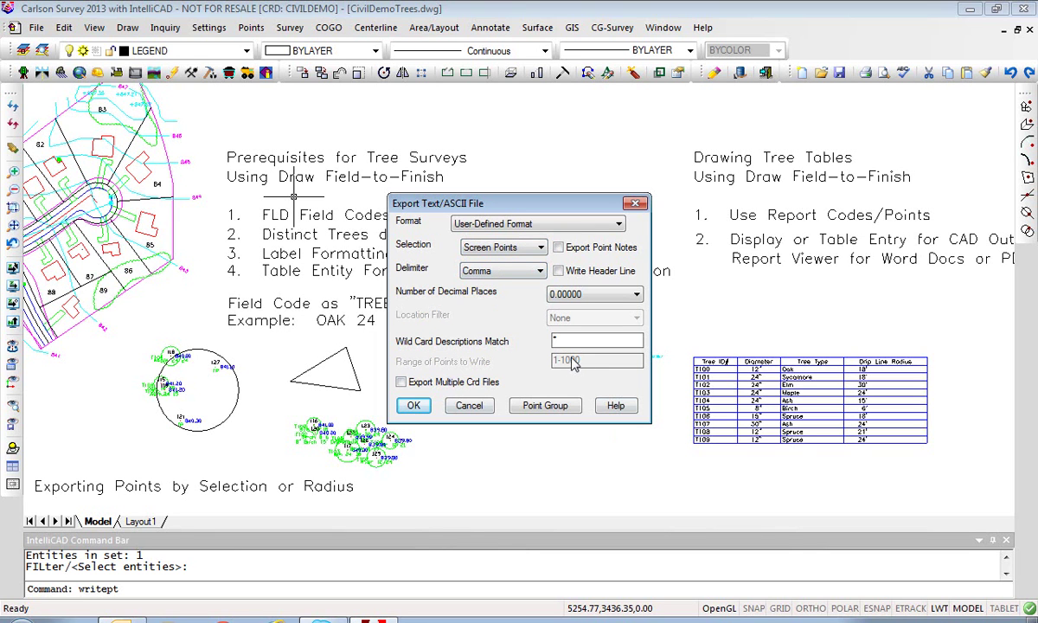
left_click(413, 405)
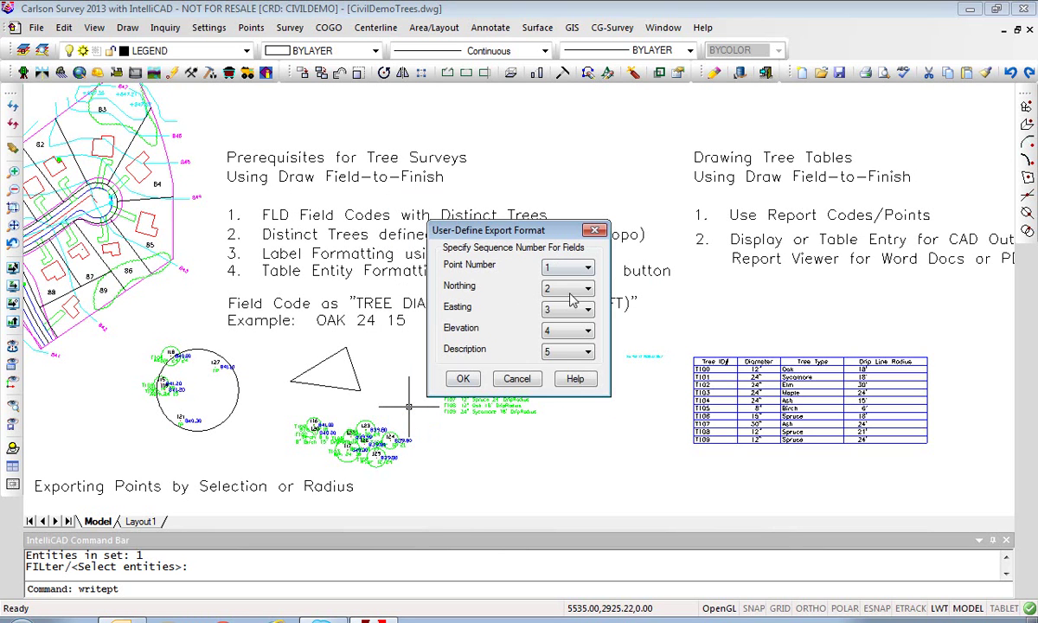
left_click(463, 380)
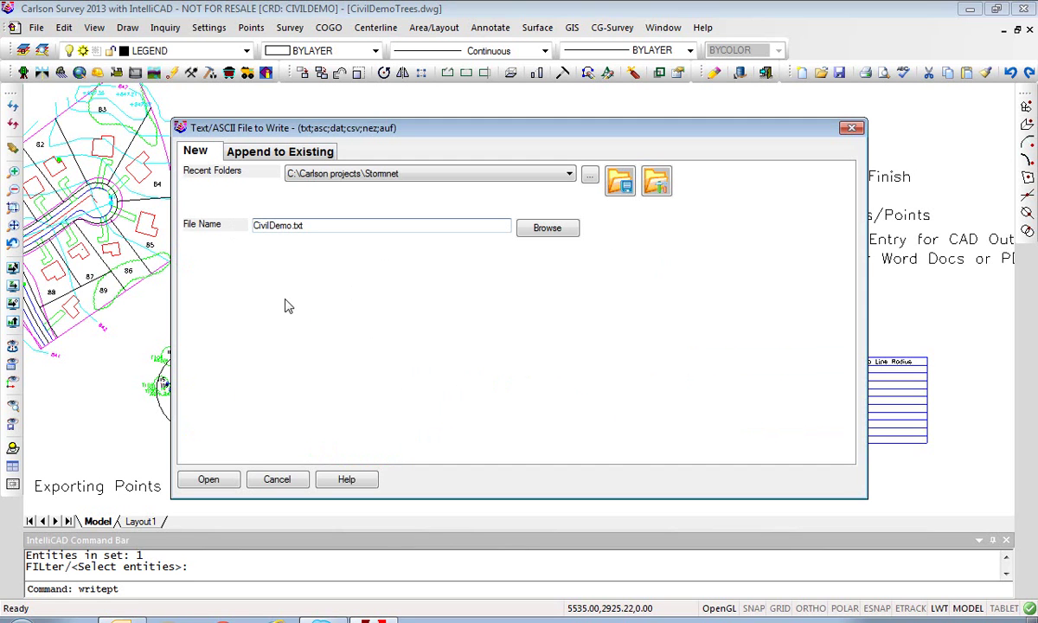
left_click(212, 480)
left_click(563, 355)
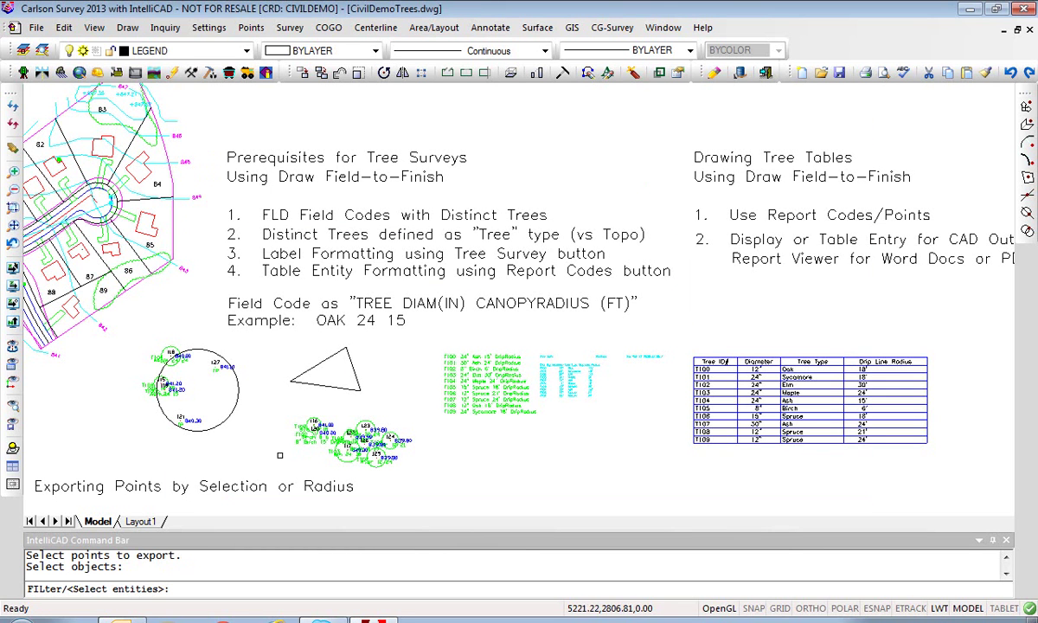
Step: Window-select the points inside the circles and finish writing them to CivilDemo.txt
left_click(266, 421)
left_click(216, 423)
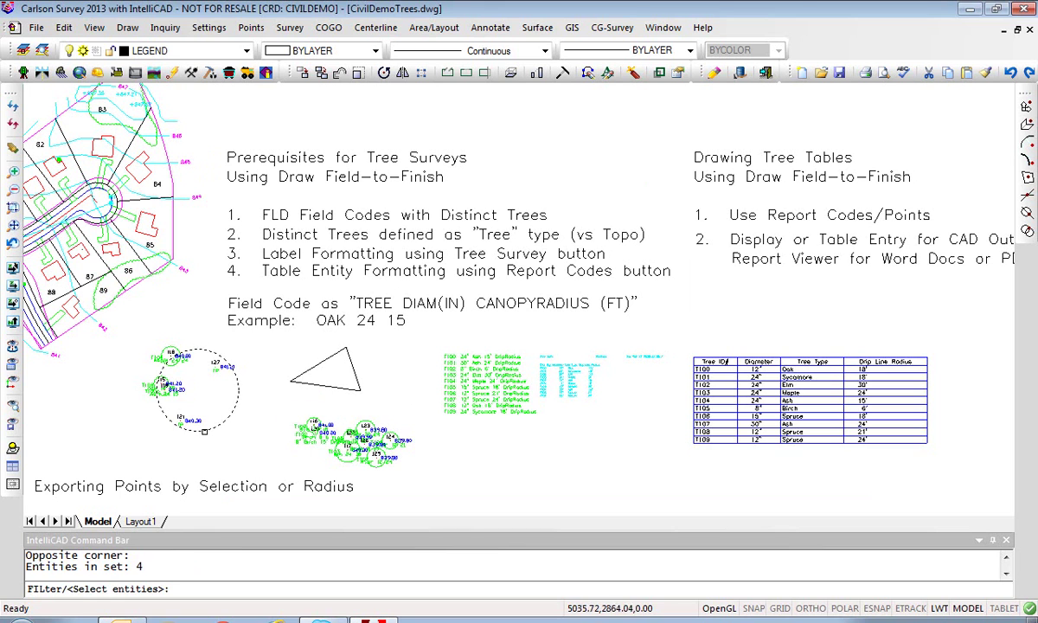
left_click(163, 418)
left_click(218, 355)
key("Return")
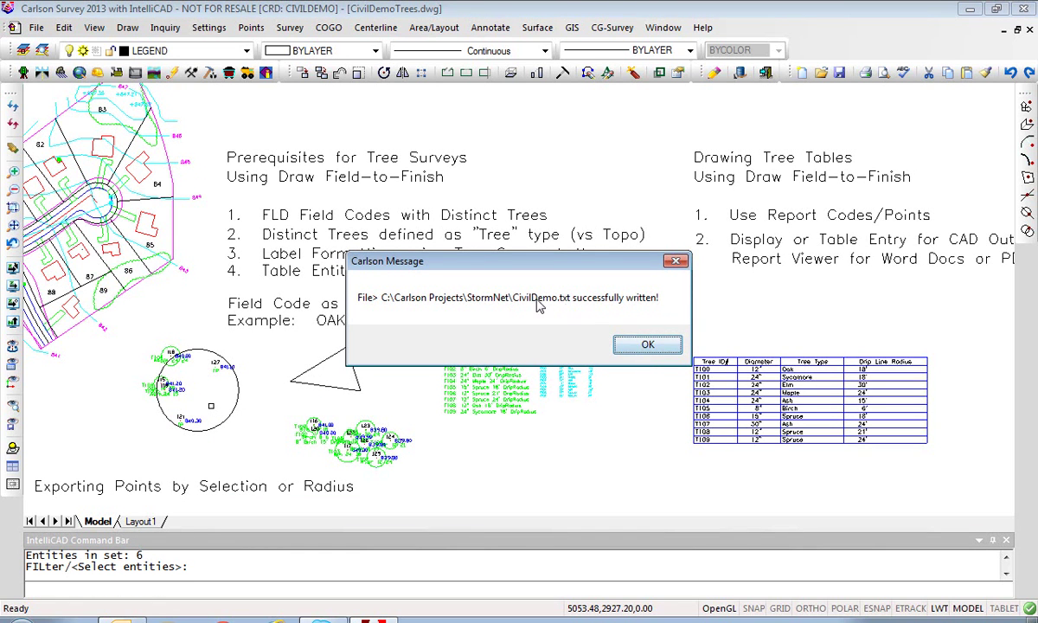
left_click(632, 343)
left_click(17, 618)
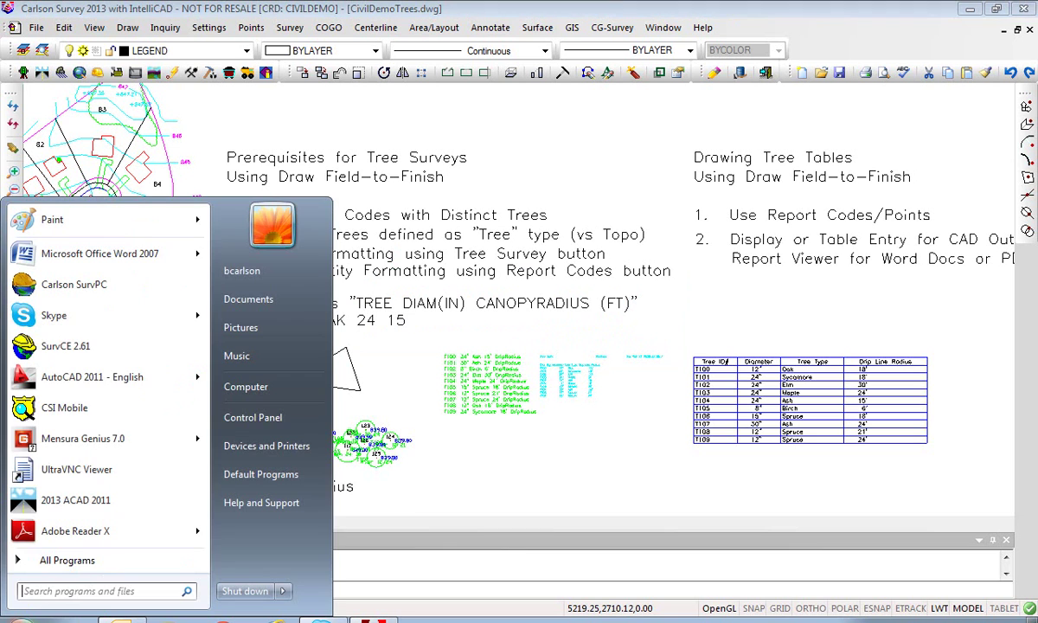
Step: Launch Notepad from Accessories and open CivilDemo.txt from the StormNet folder
left_click(60, 564)
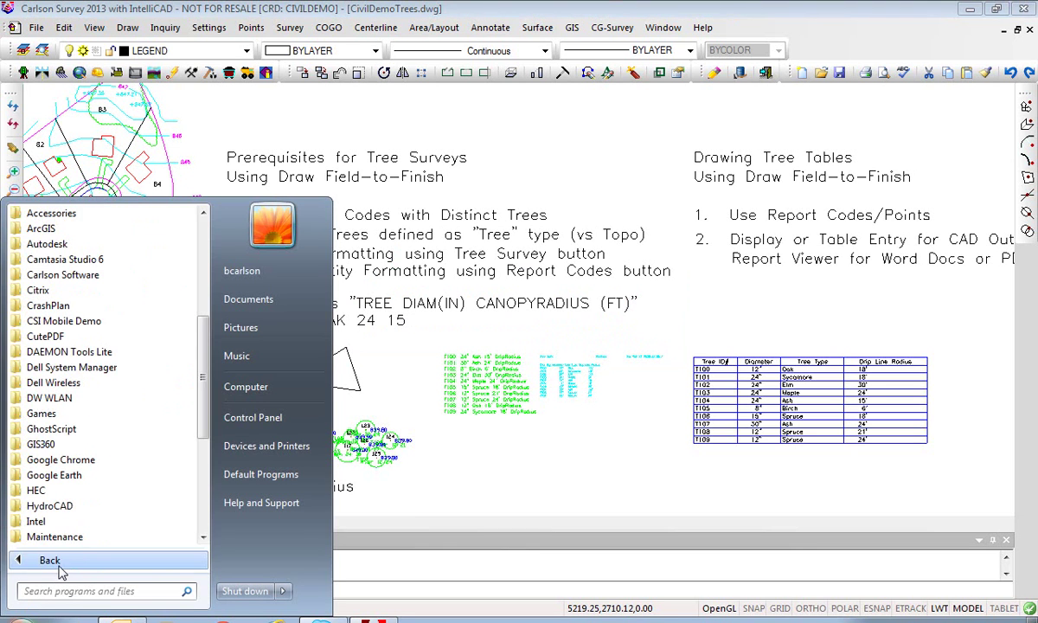
left_click(39, 214)
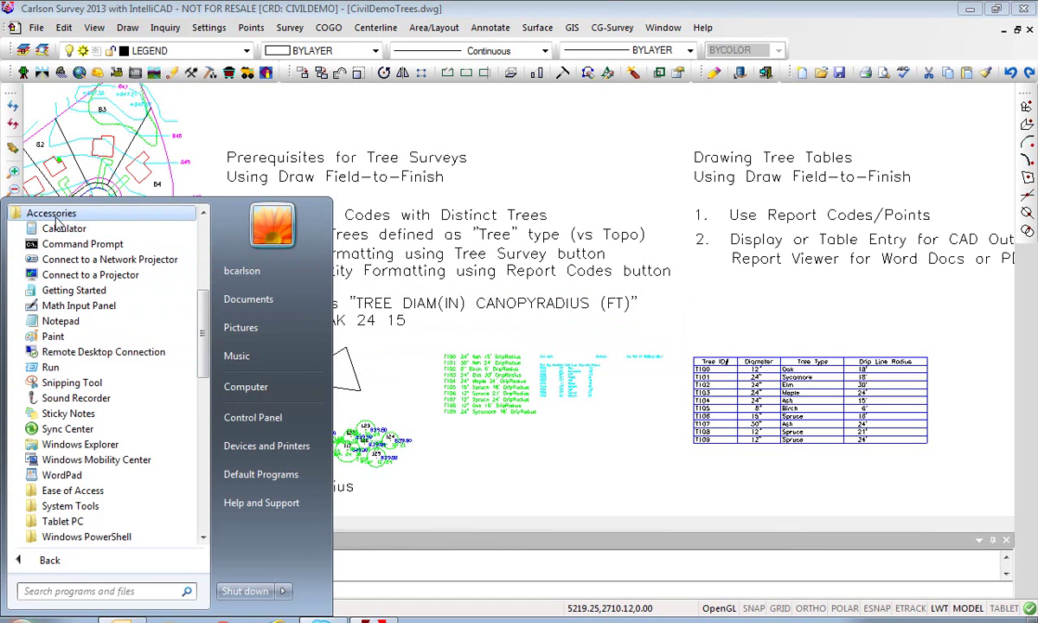
left_click(61, 323)
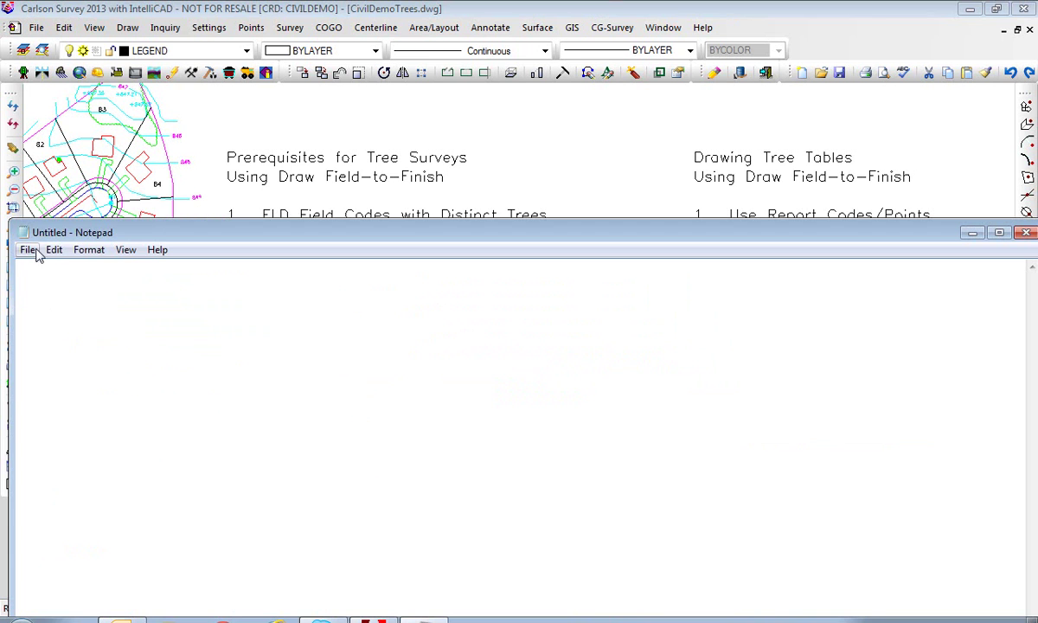
left_click(27, 249)
left_click(47, 288)
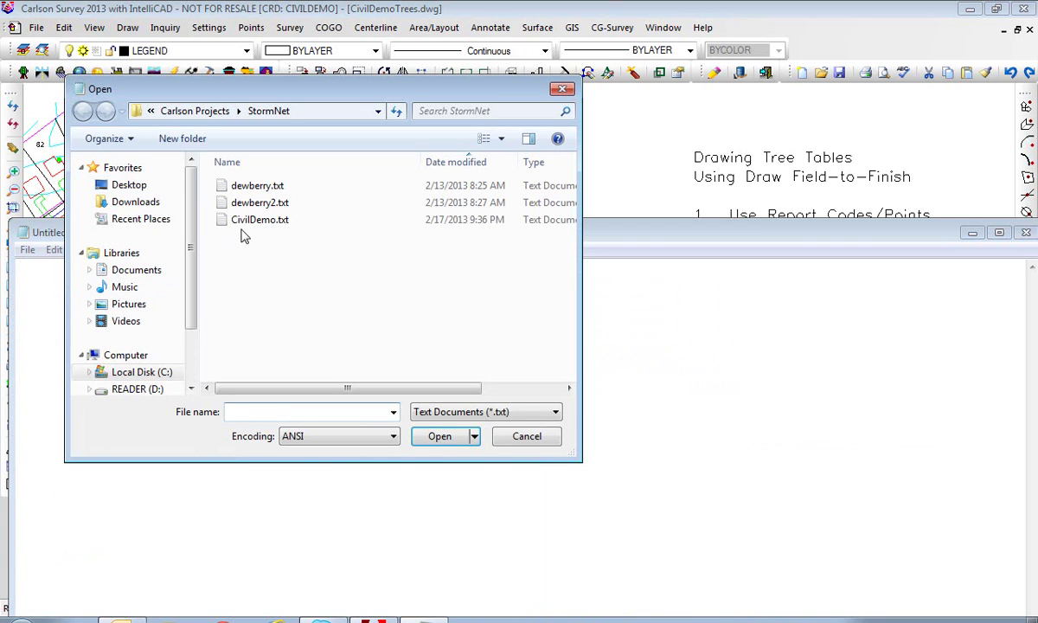
left_click(234, 219)
left_click(439, 436)
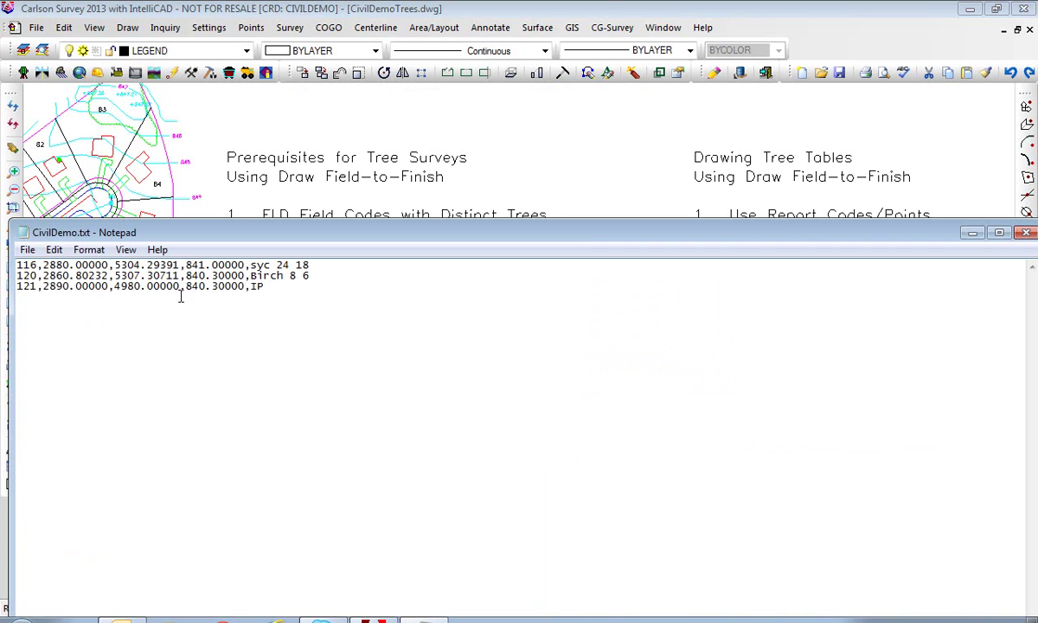
Step: Close Notepad and set up a new export to CivilDemo.txt using Screen Entities, overwriting the file
left_click(1025, 233)
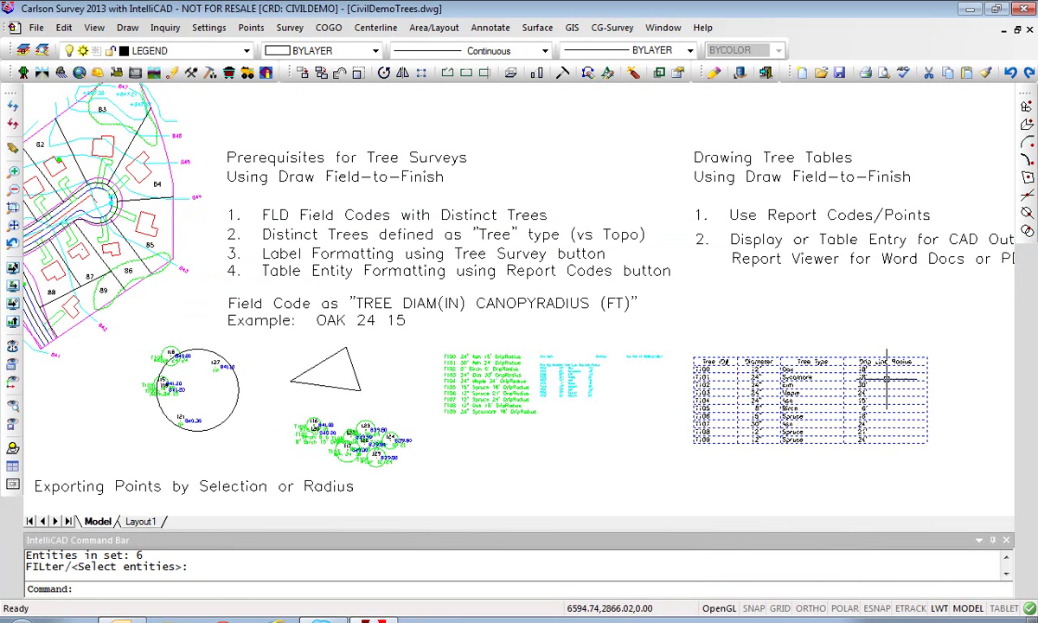
left_click(251, 28)
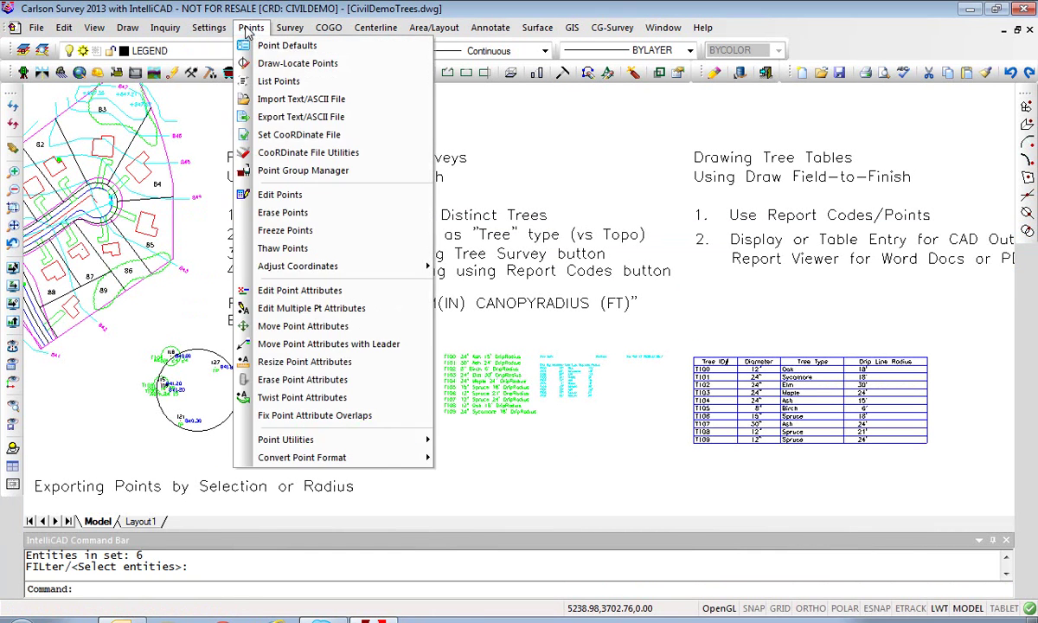
left_click(286, 117)
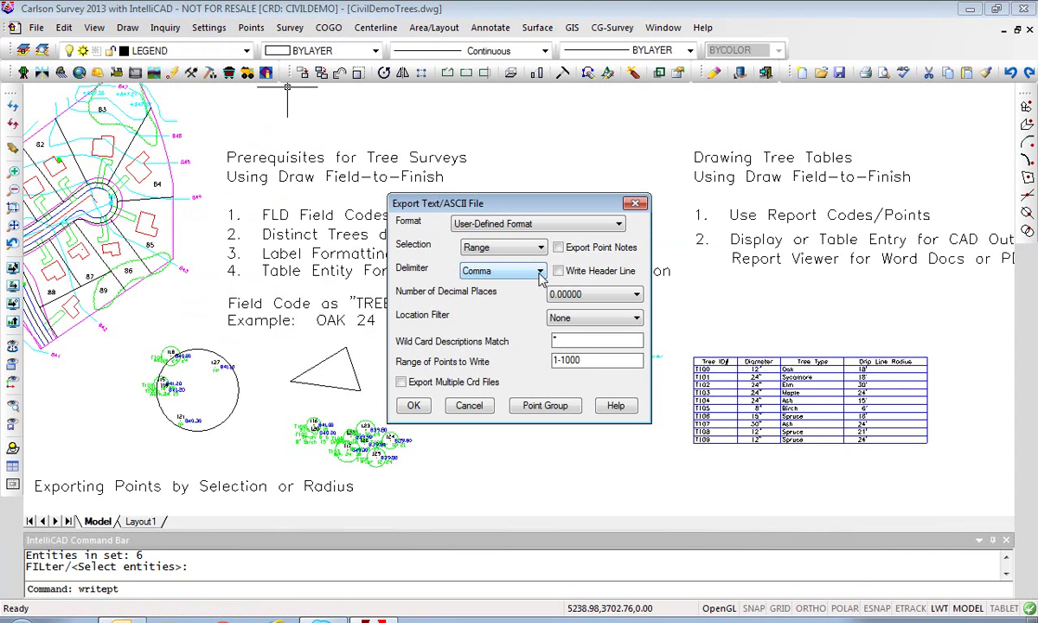
left_click(514, 246)
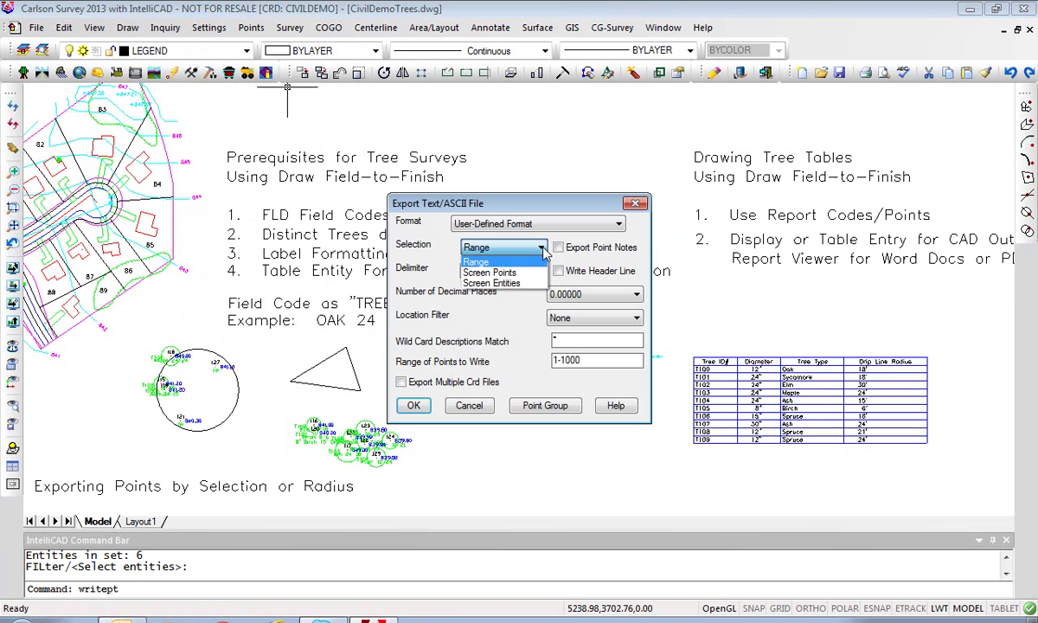
left_click(491, 283)
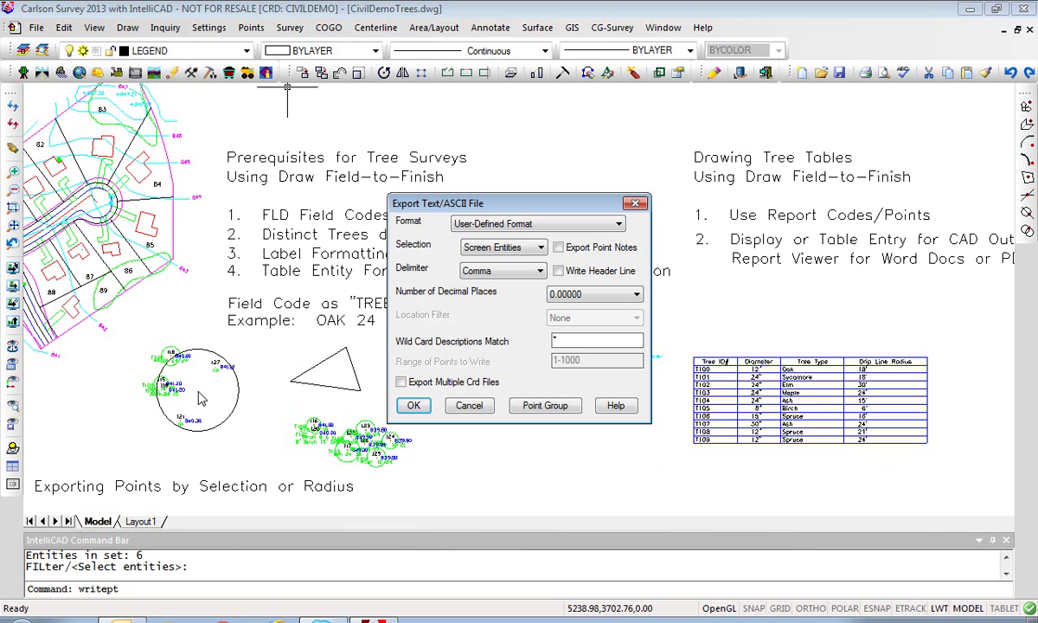
left_click(413, 406)
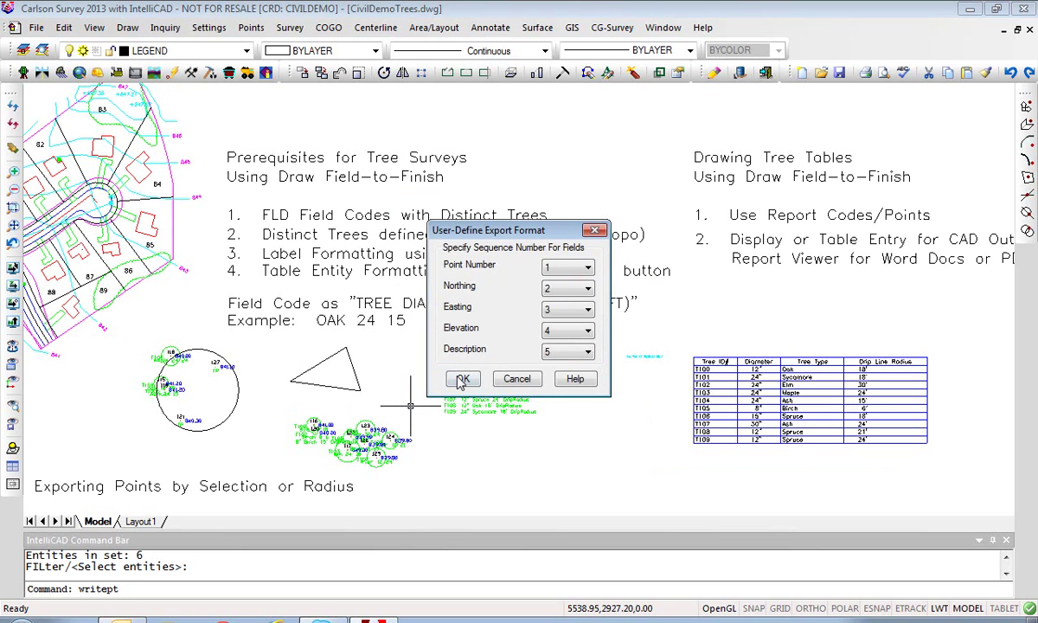
left_click(434, 363)
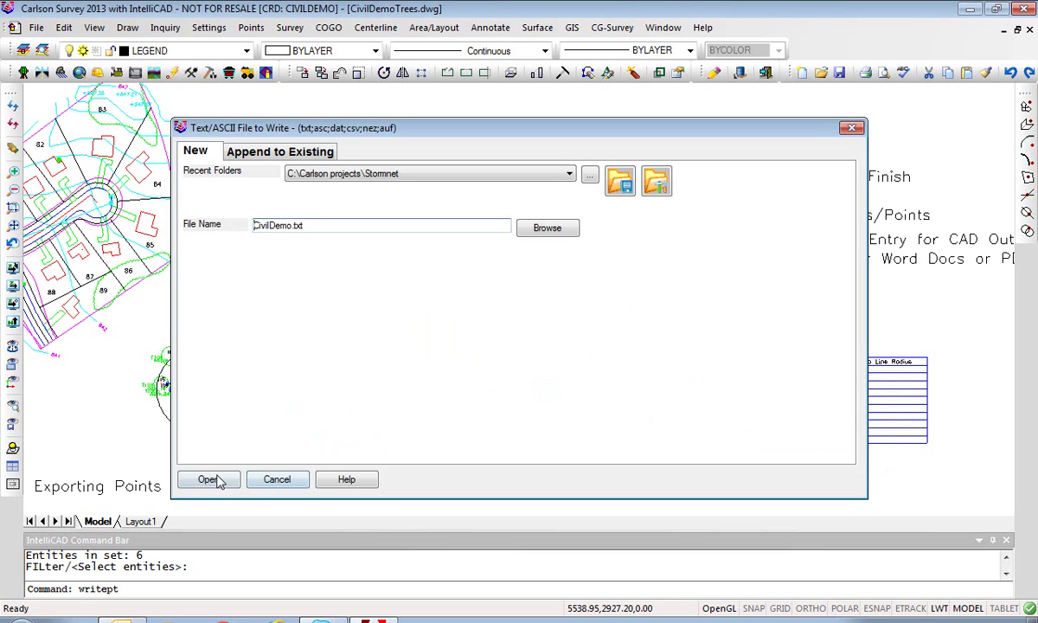
left_click(208, 479)
left_click(557, 348)
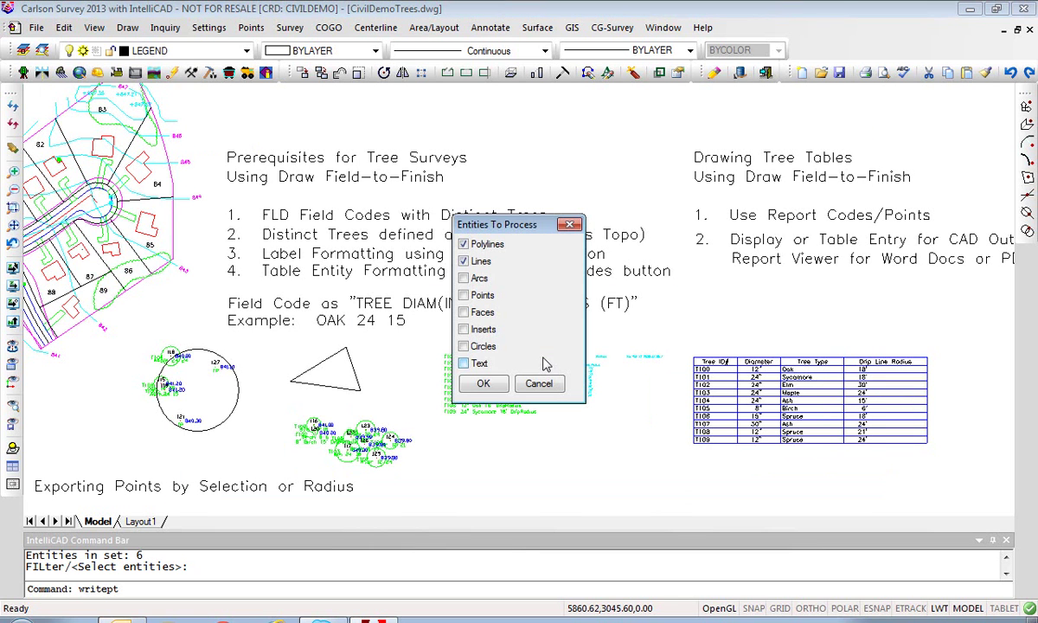
Step: Include circles in the processed entities, then export from the circle and triangle
left_click(474, 346)
left_click(482, 383)
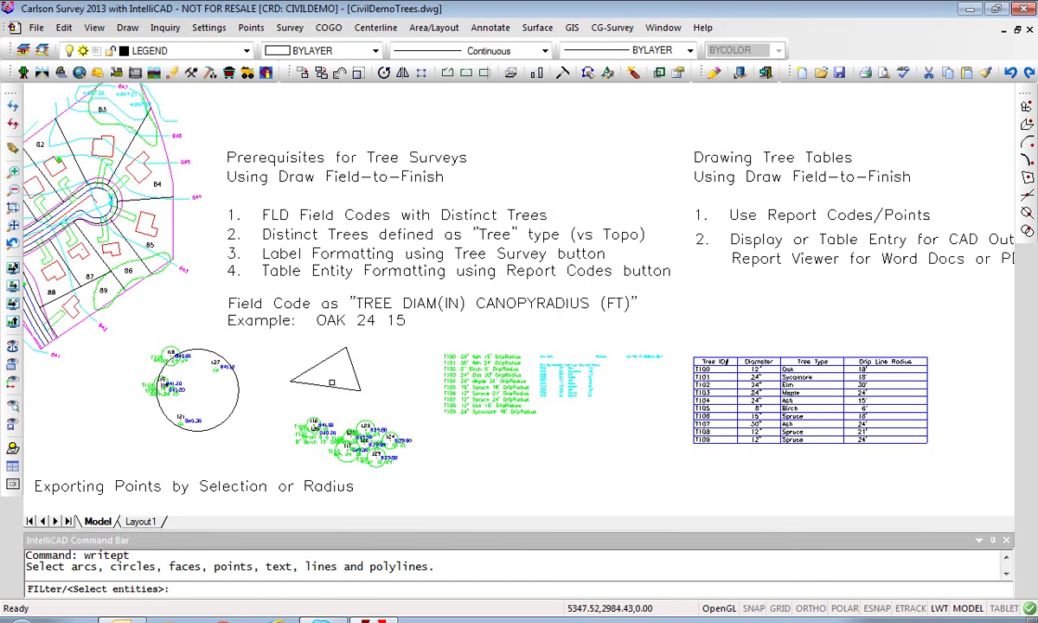
left_click(237, 380)
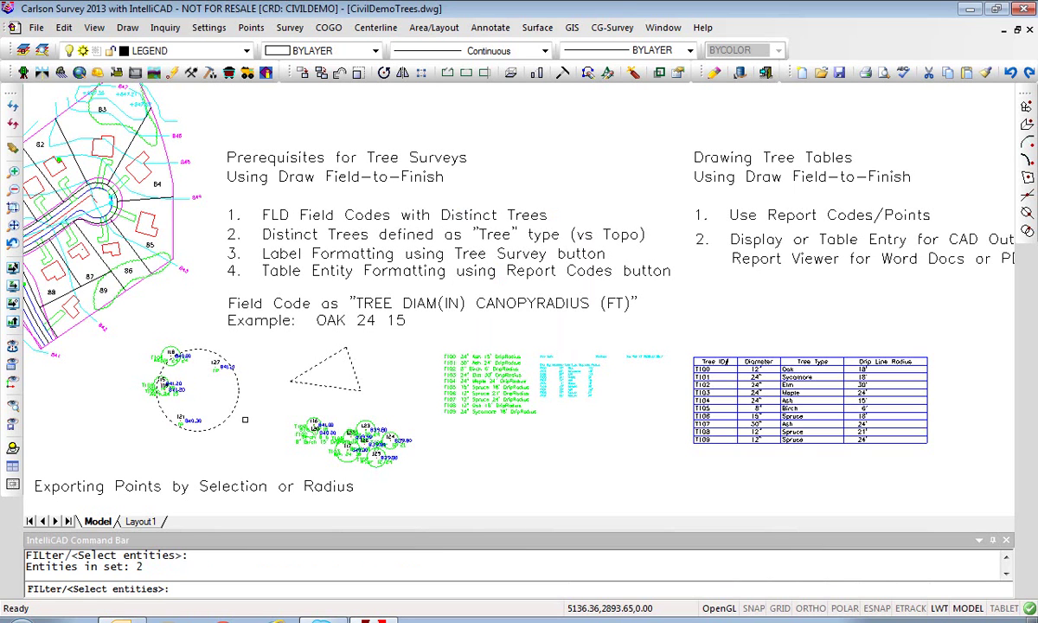
key("Return")
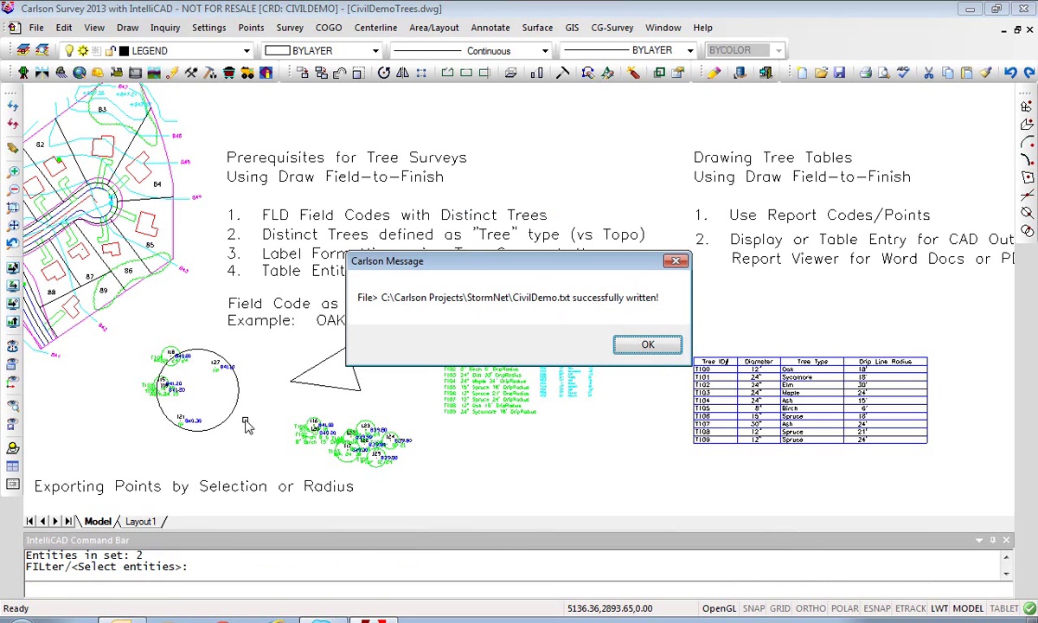
left_click(631, 344)
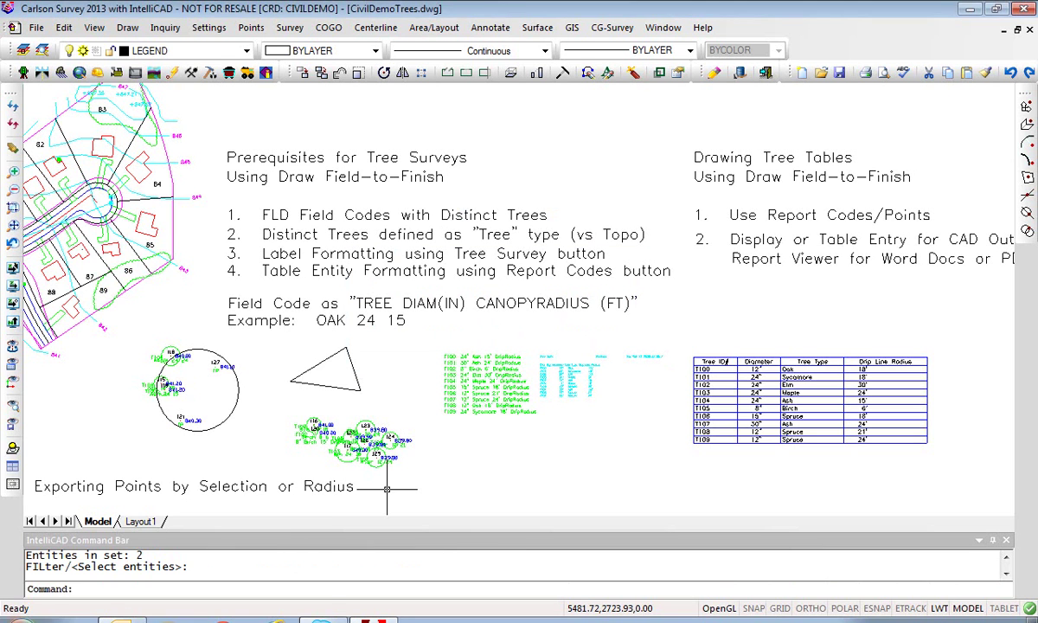
key("super")
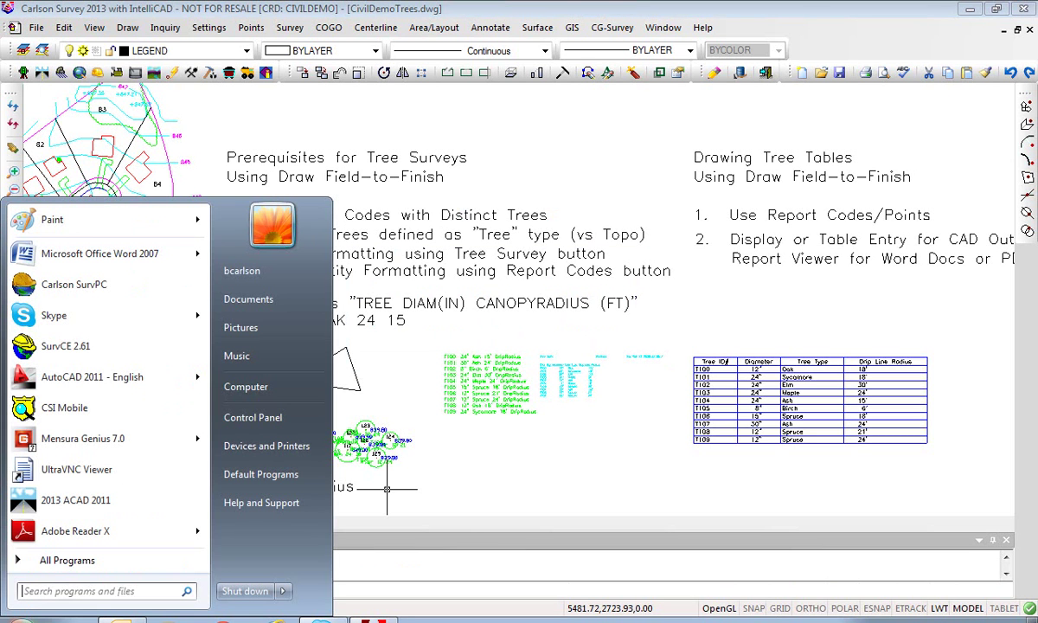
left_click(64, 560)
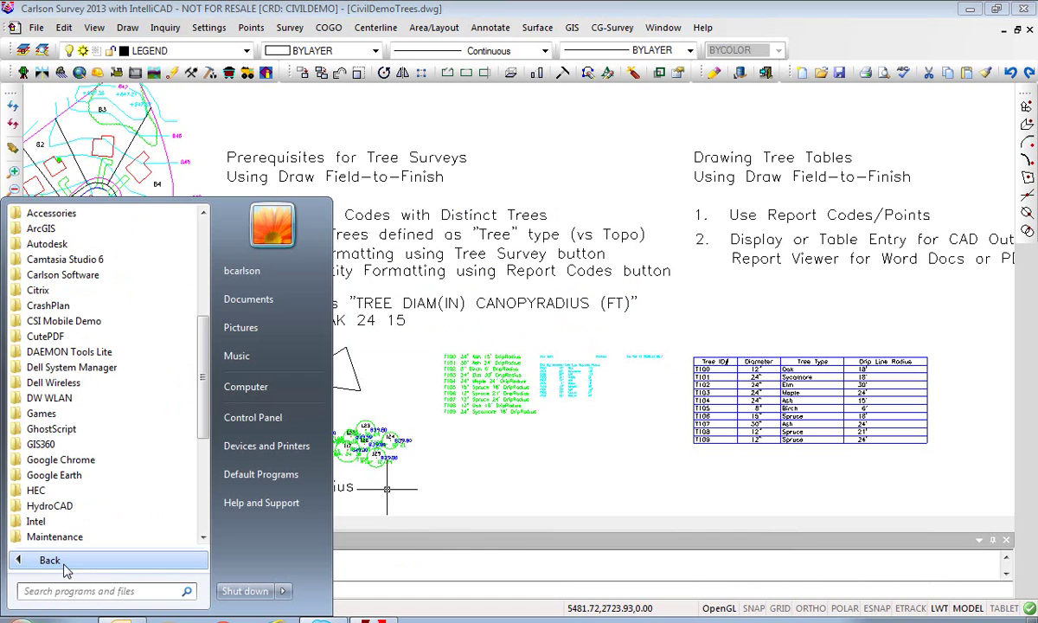
left_click(57, 216)
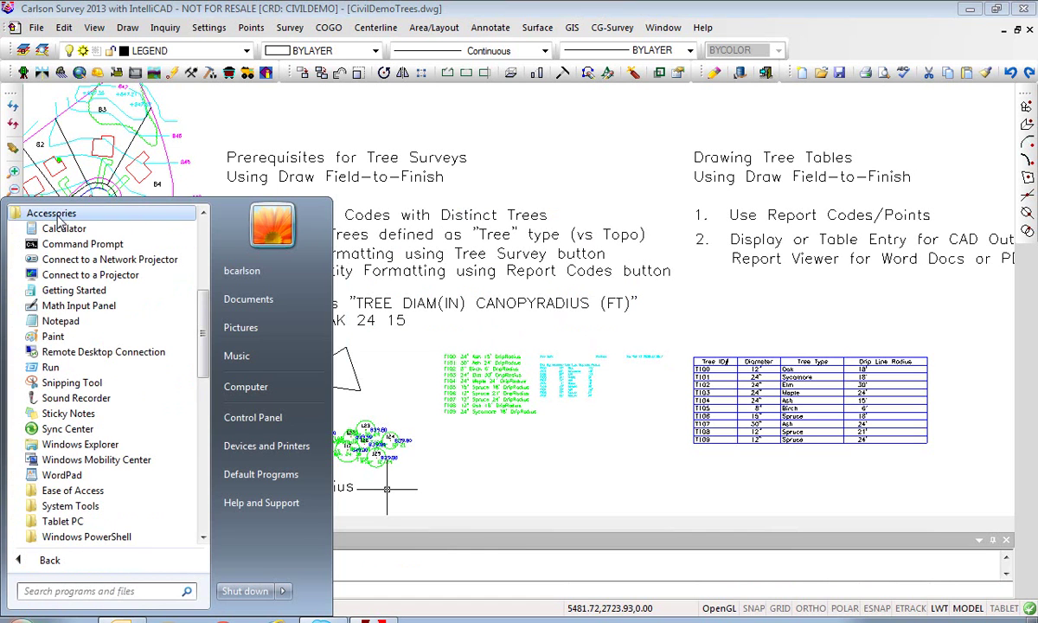
left_click(58, 322)
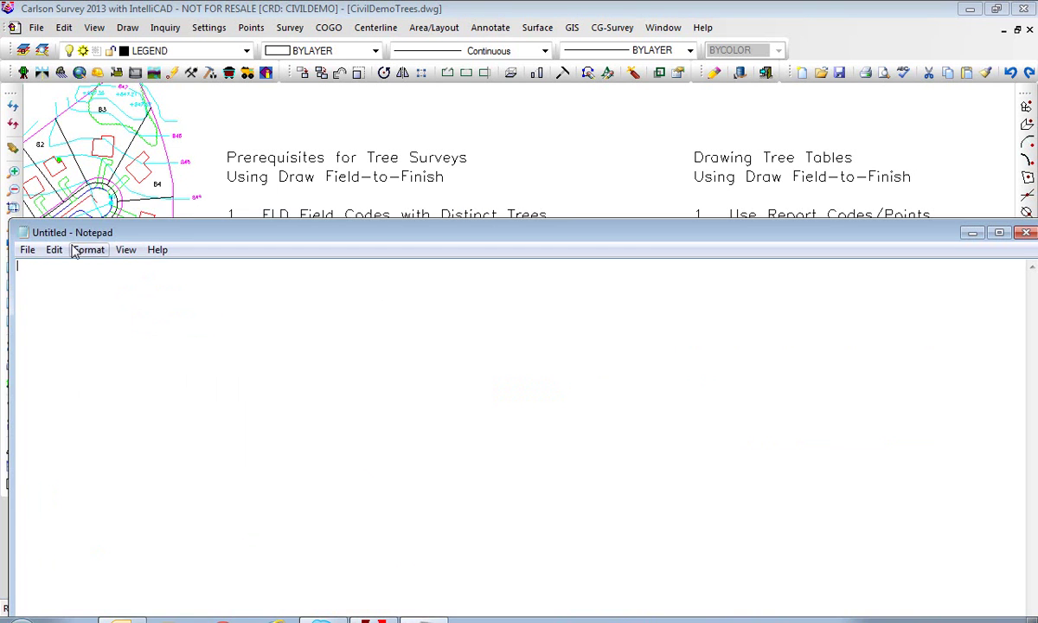
left_click(26, 250)
left_click(56, 286)
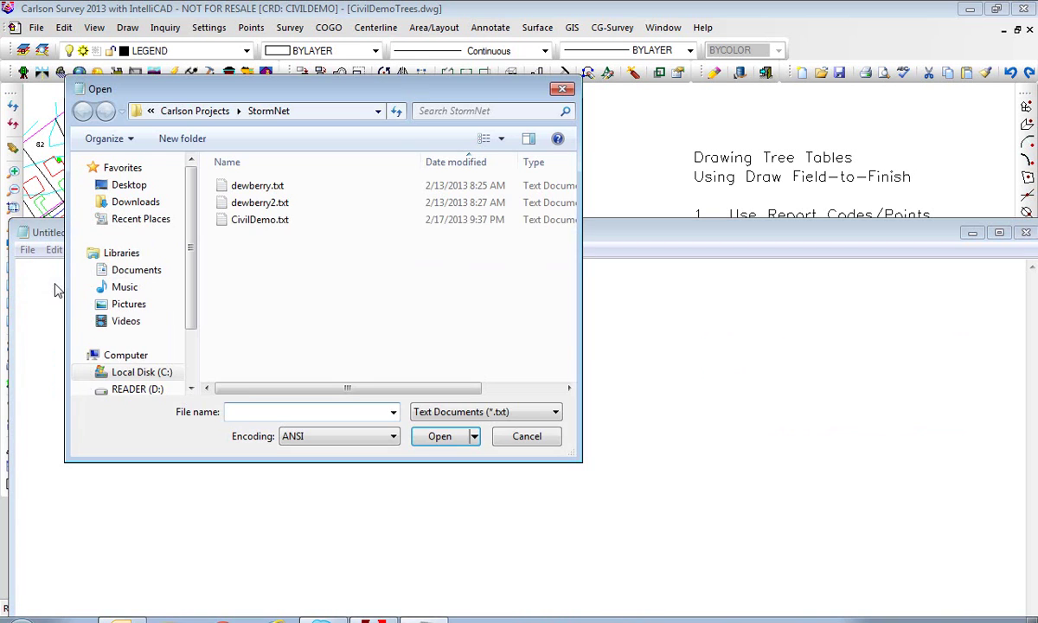
left_click(250, 221)
left_click(439, 436)
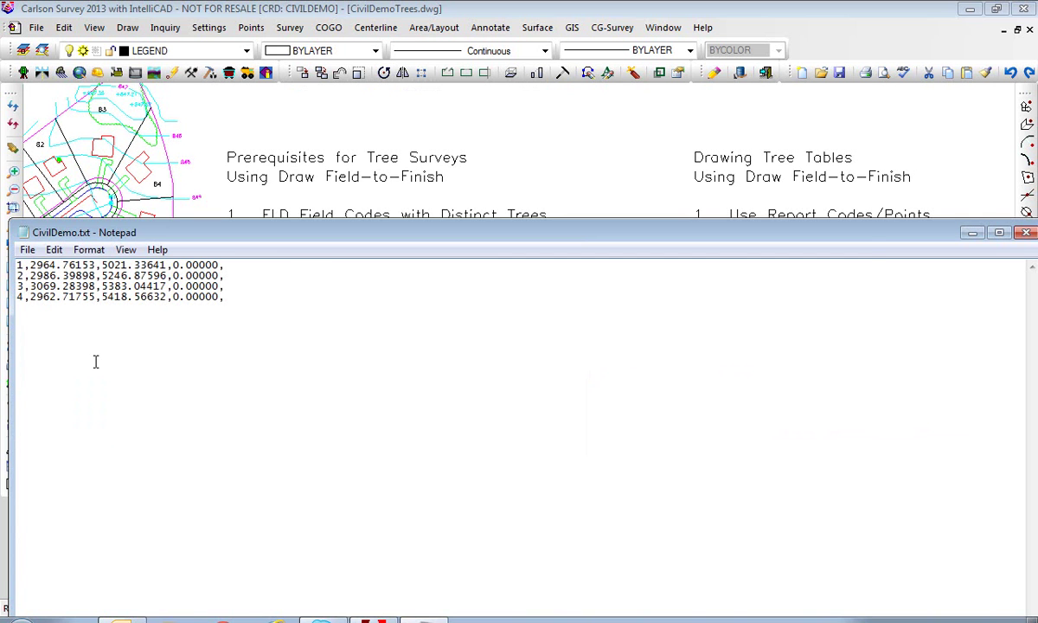
left_click(1026, 233)
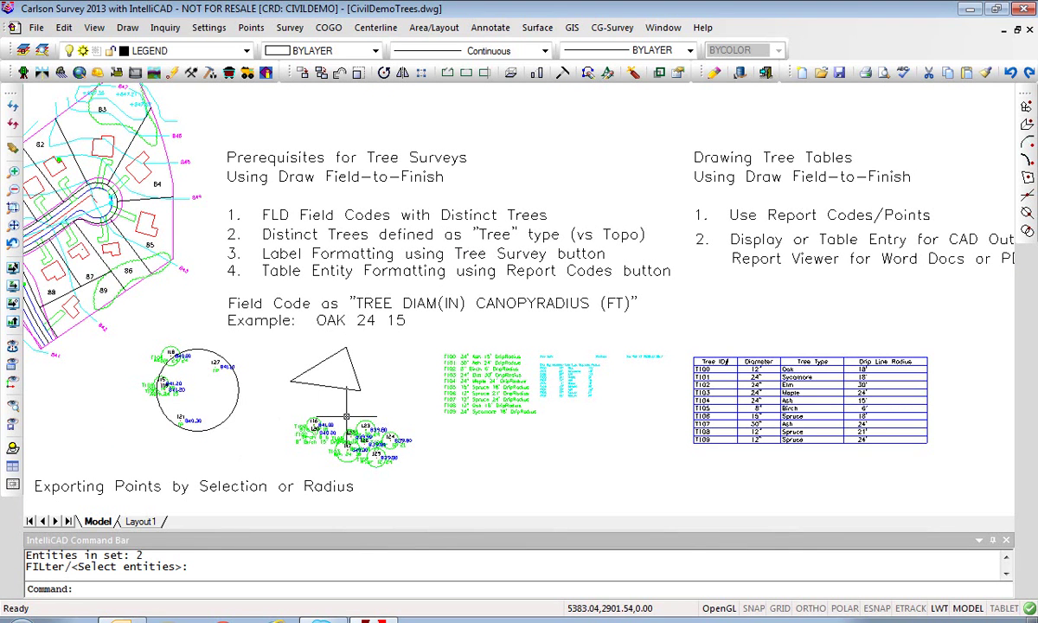
Step: Start List Points with points selected by Area
left_click(251, 28)
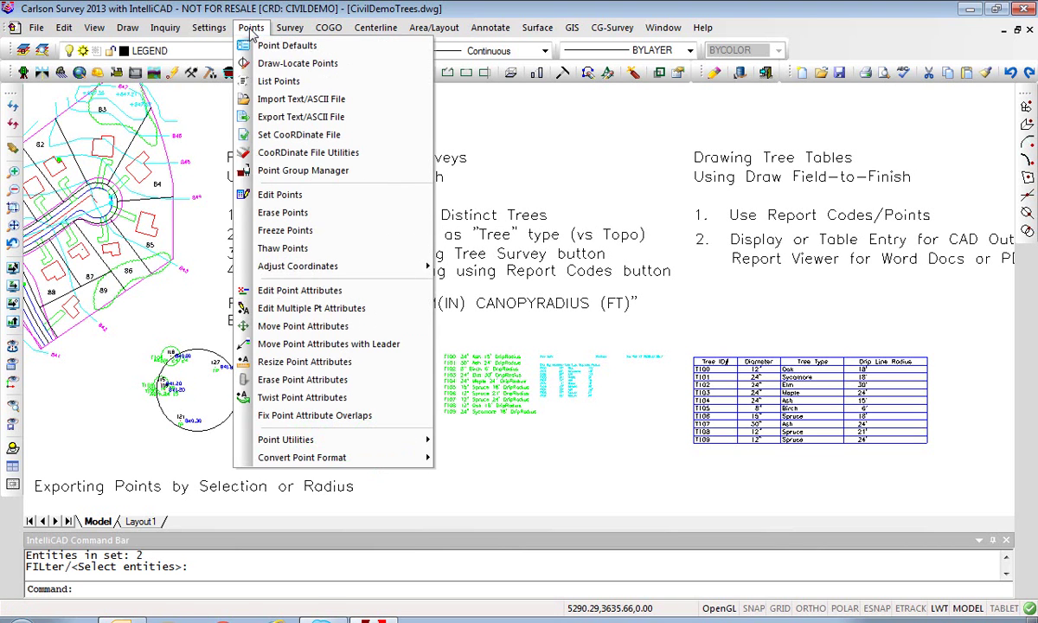
left_click(277, 83)
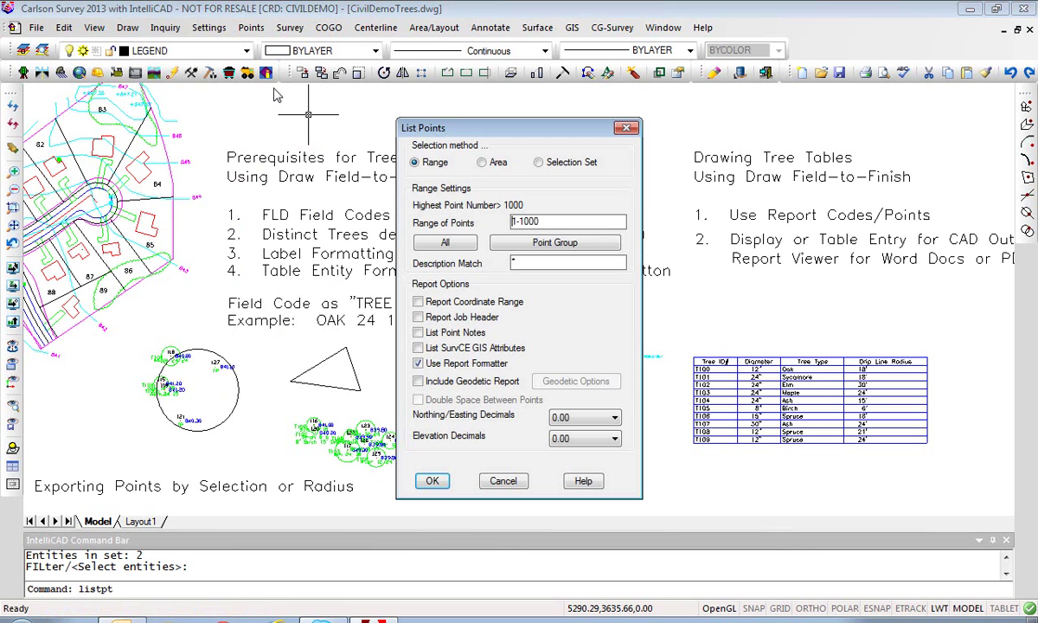
left_click(482, 162)
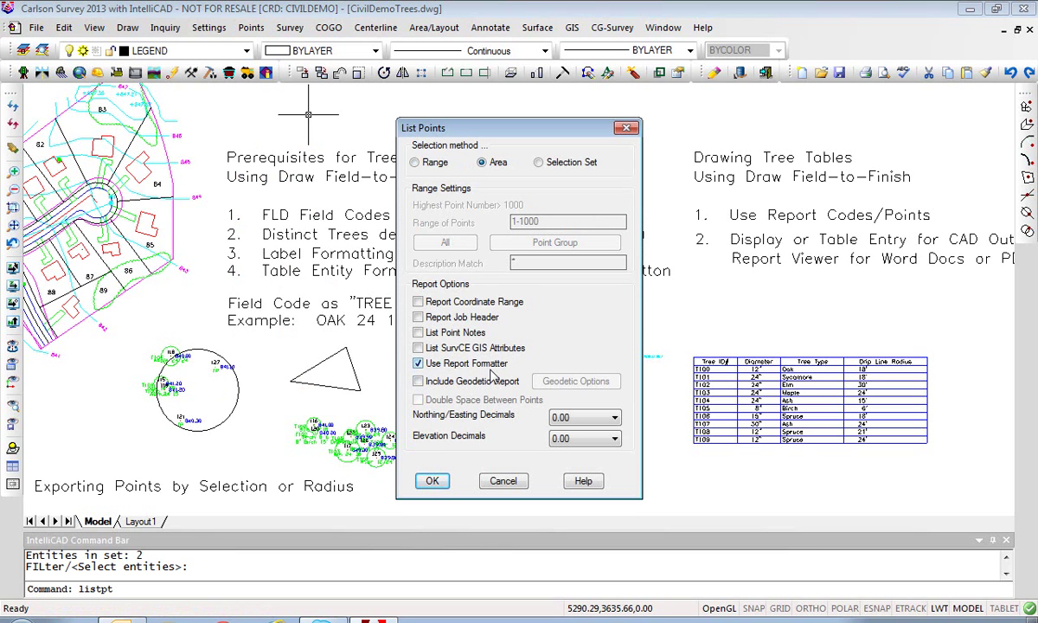
left_click(431, 480)
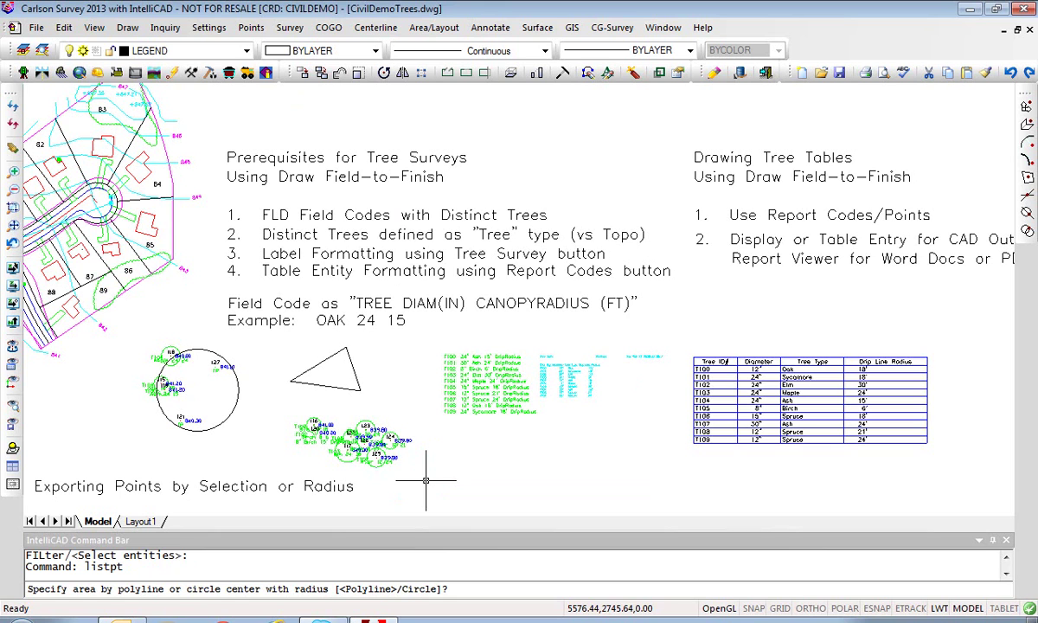
Step: Define a circular search area centred on the drawn circle with radius 100
type("c")
key("Return")
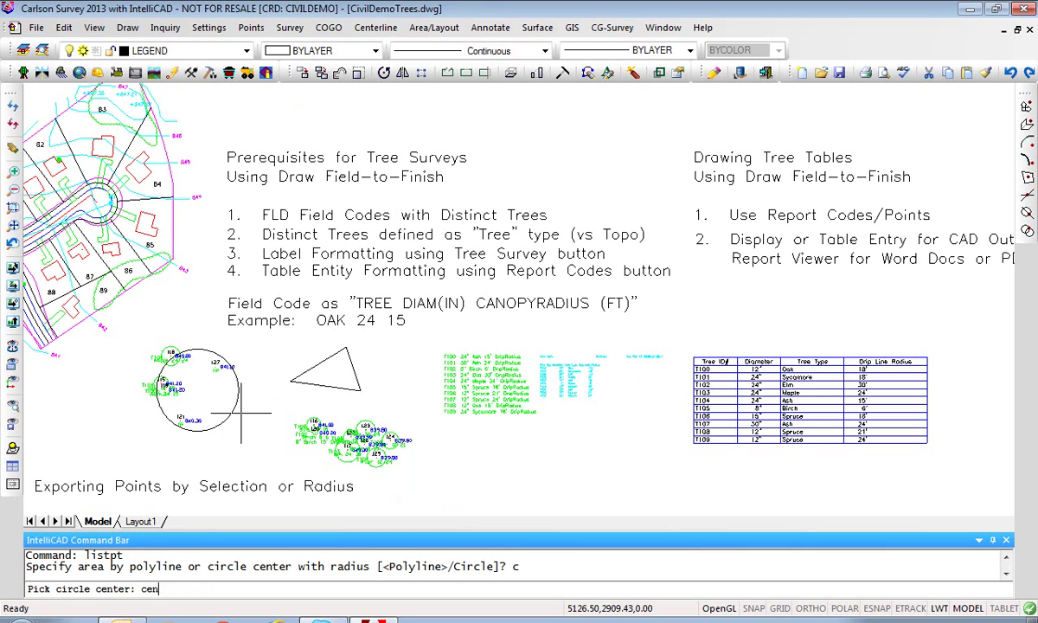
type("cen")
key("Return")
left_click(234, 411)
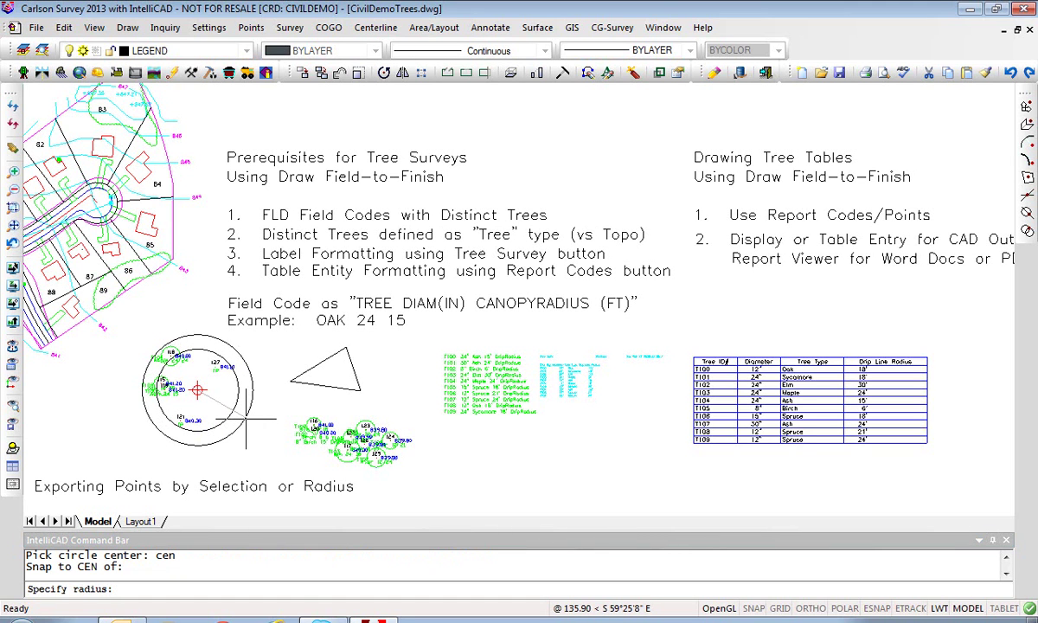
type("10")
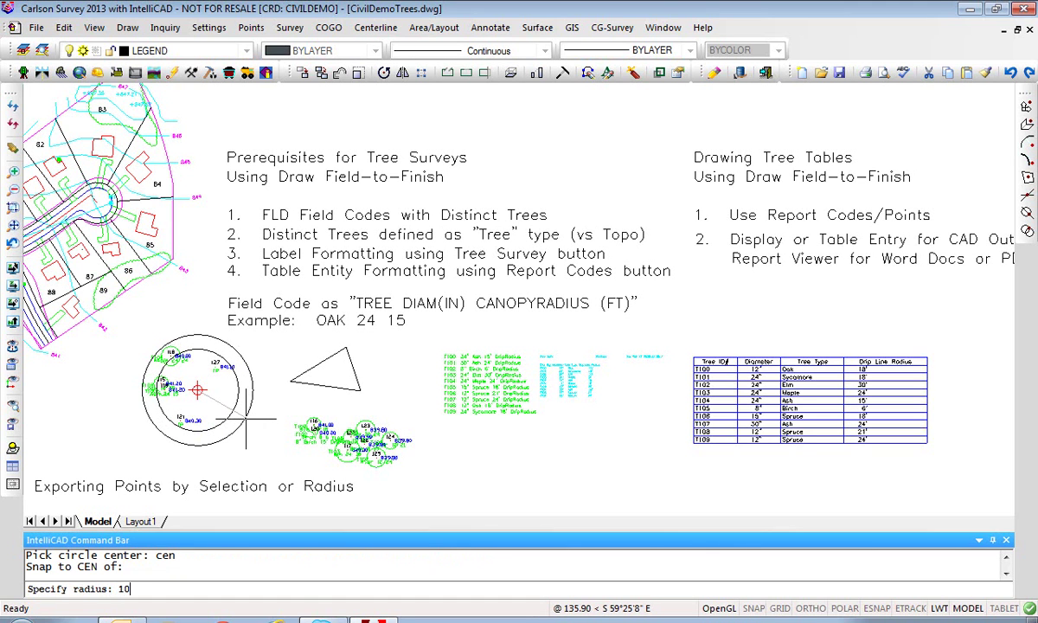
key("Return")
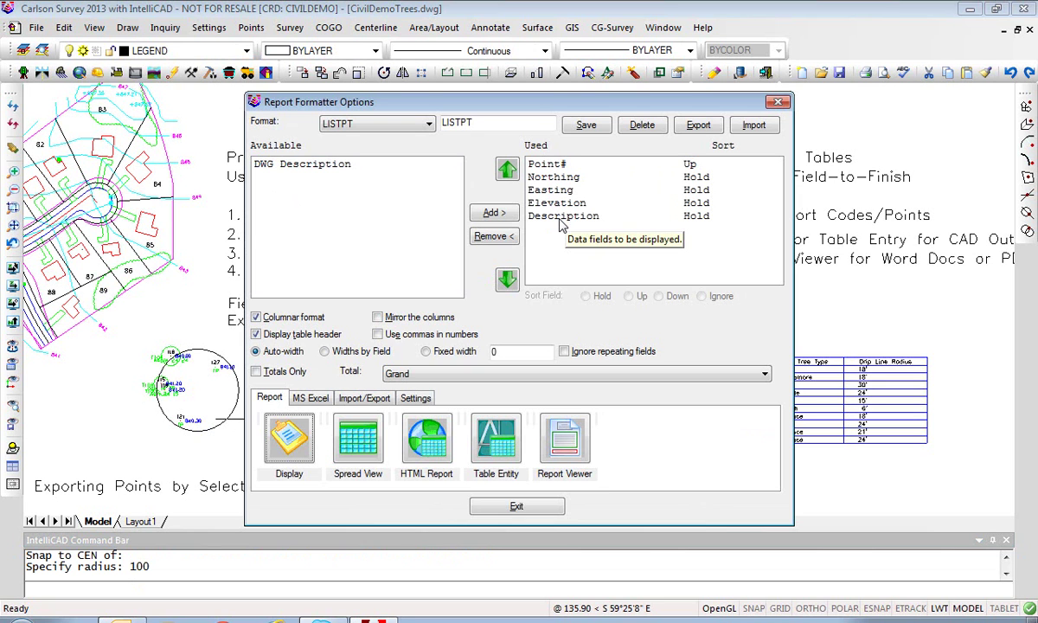
Step: Send the listed points 114–127 to a new Excel workbook, Book1, then return to the Report tab
left_click(309, 400)
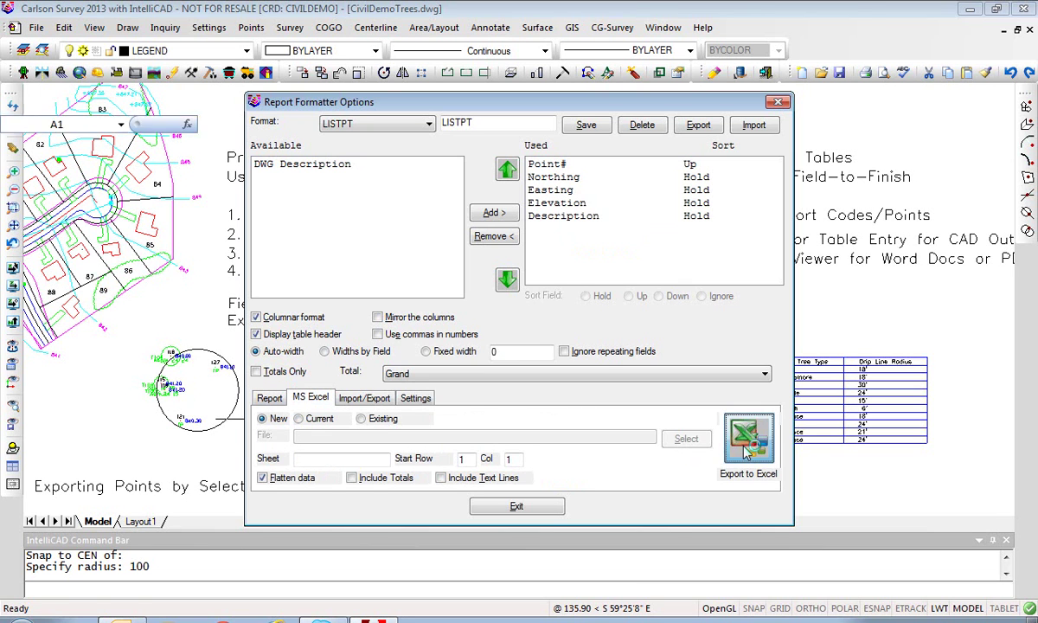
left_click(745, 441)
left_click_drag(425, 104, 493, 113)
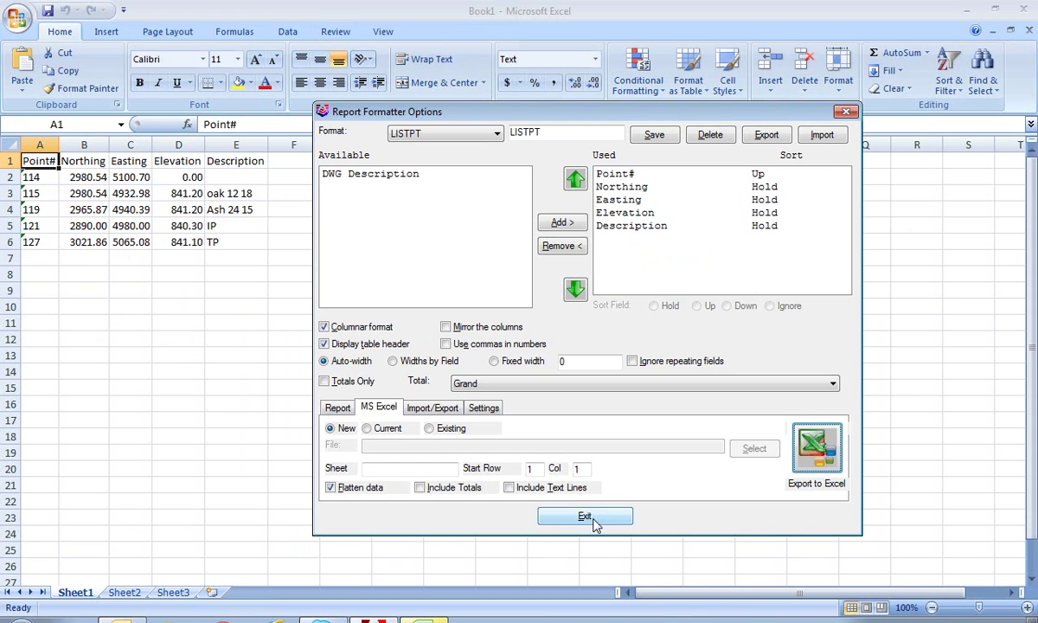
left_click(338, 408)
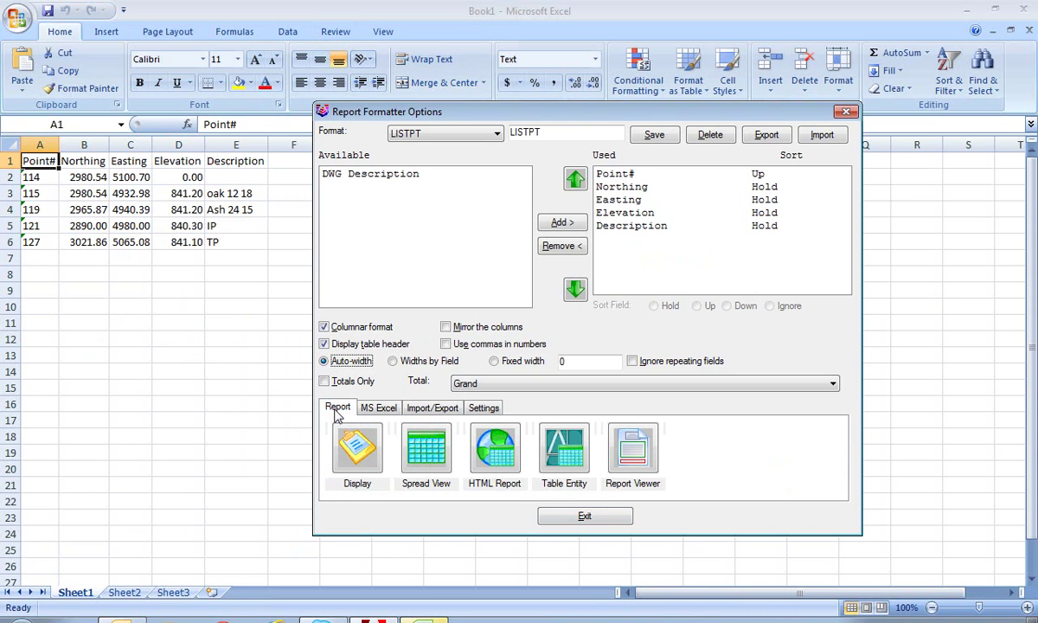
left_click(355, 457)
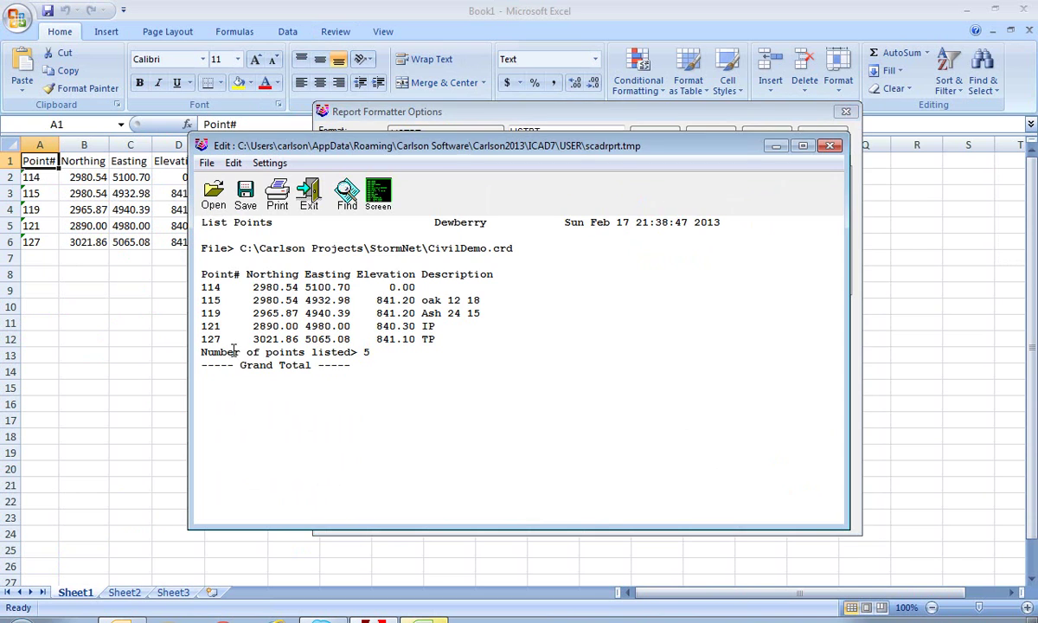
left_click(200, 353)
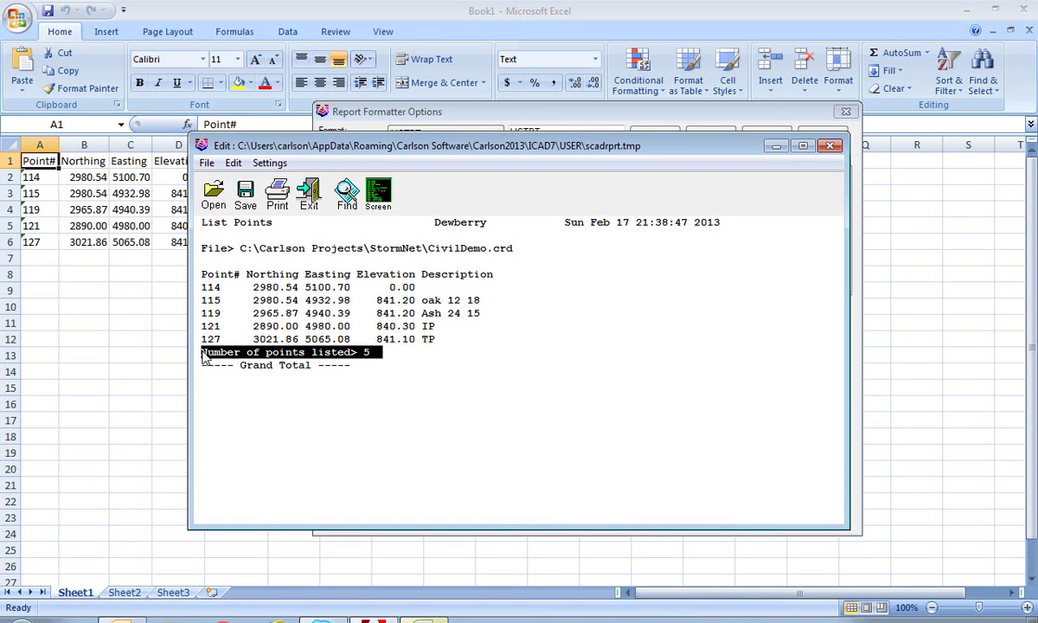
left_click_drag(202, 354, 348, 376)
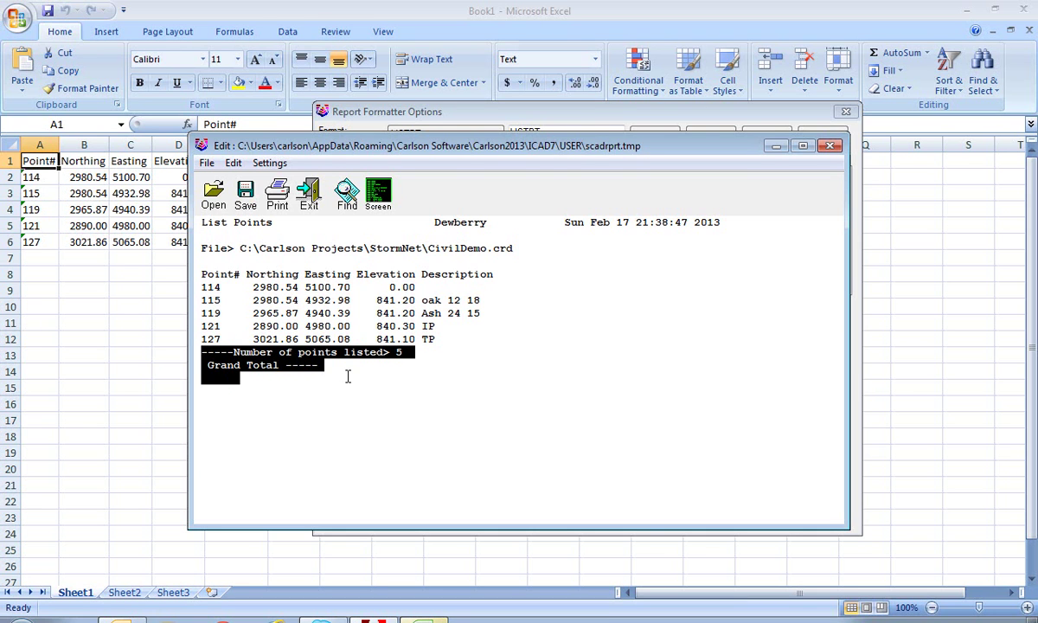
key("Delete")
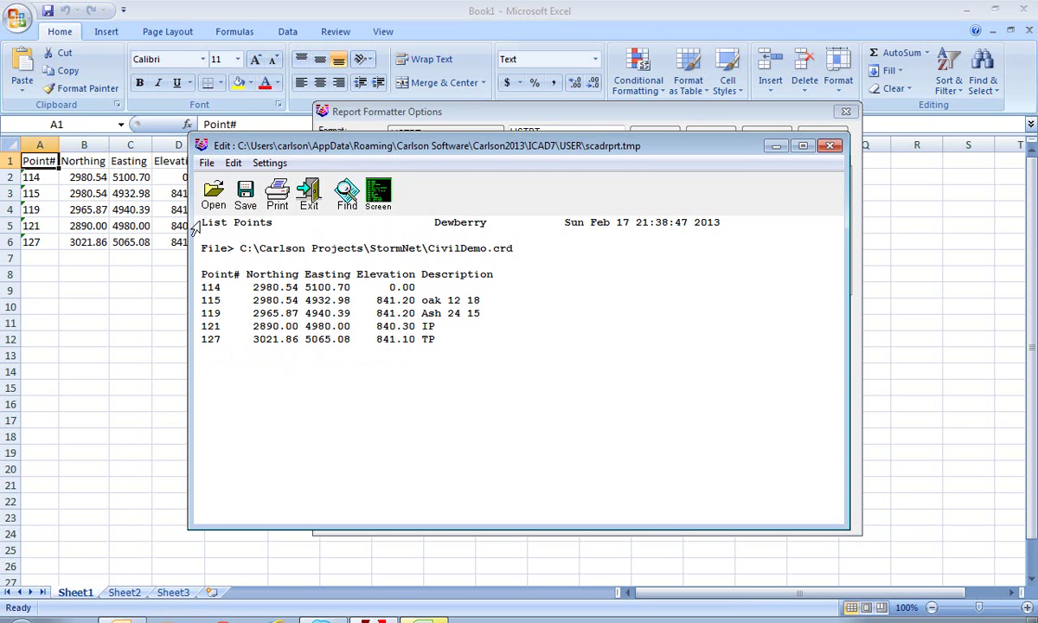
left_click_drag(201, 222, 256, 237)
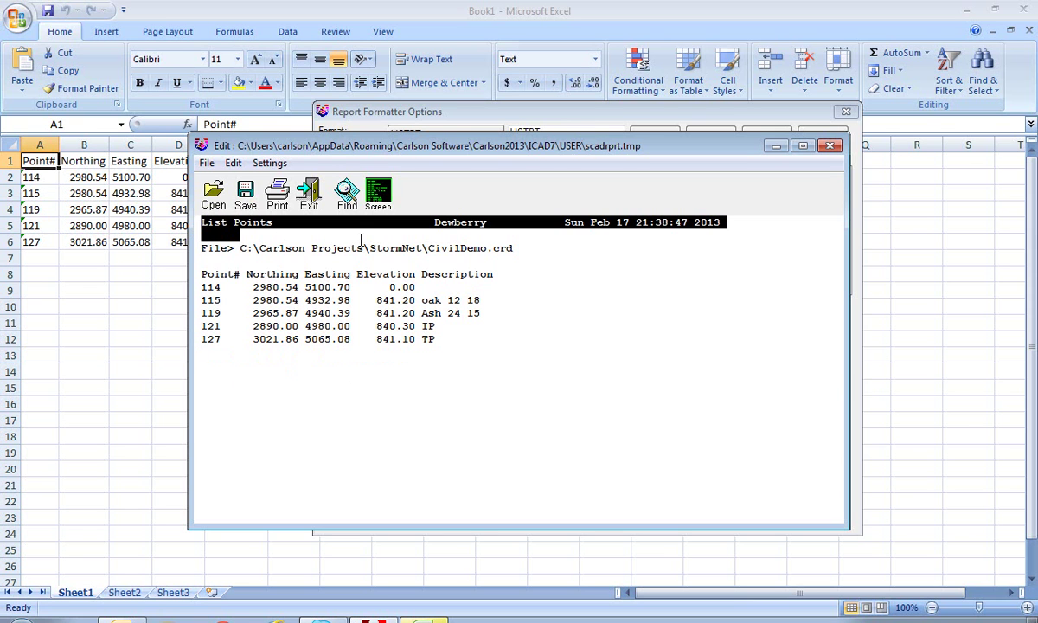
key("Delete")
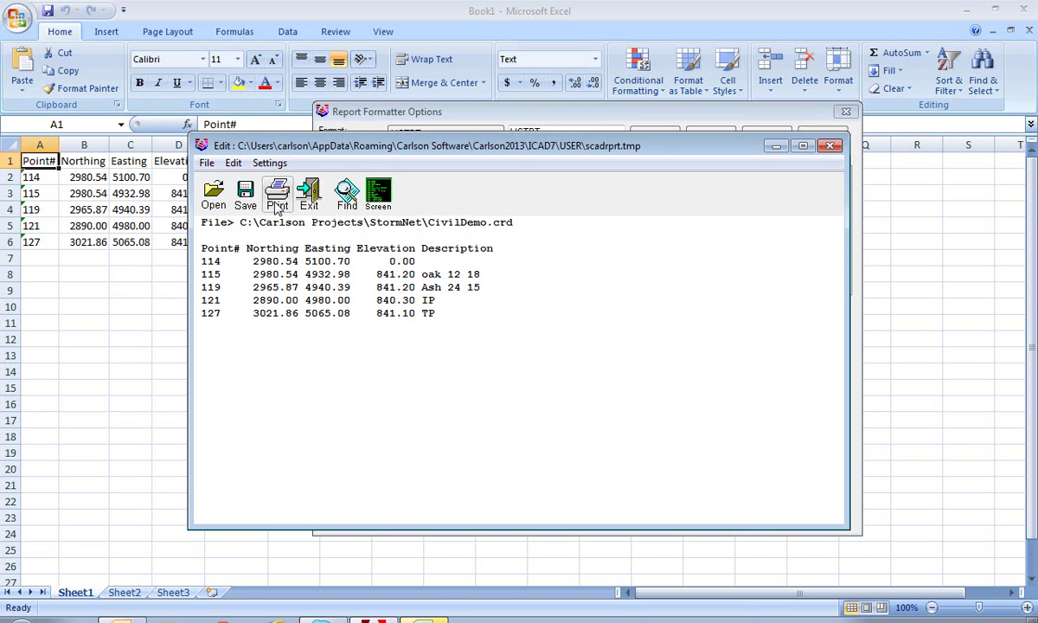
left_click(245, 196)
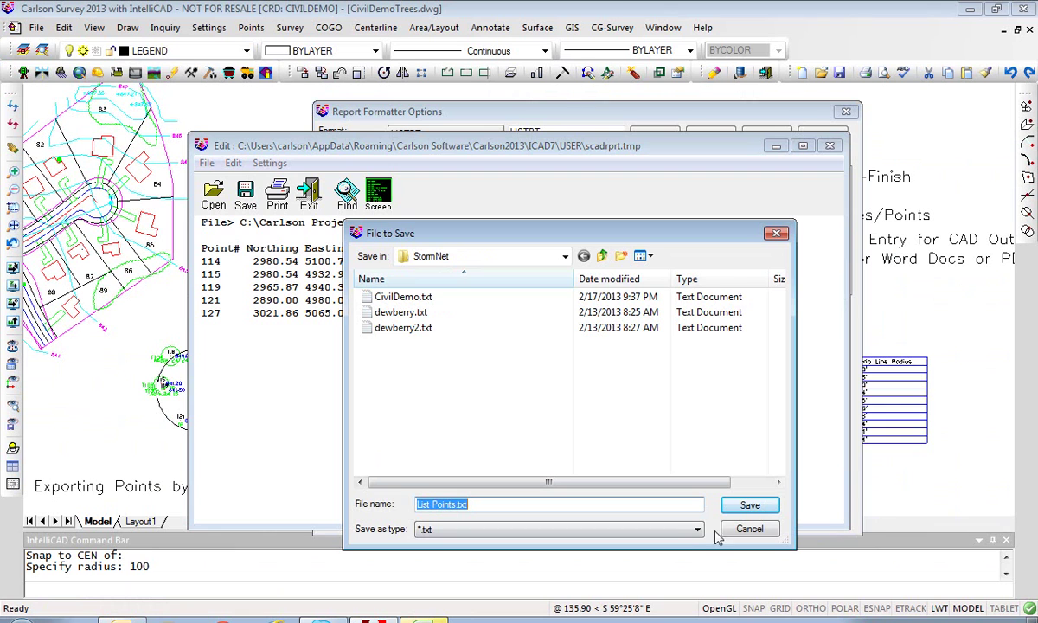
left_click(750, 532)
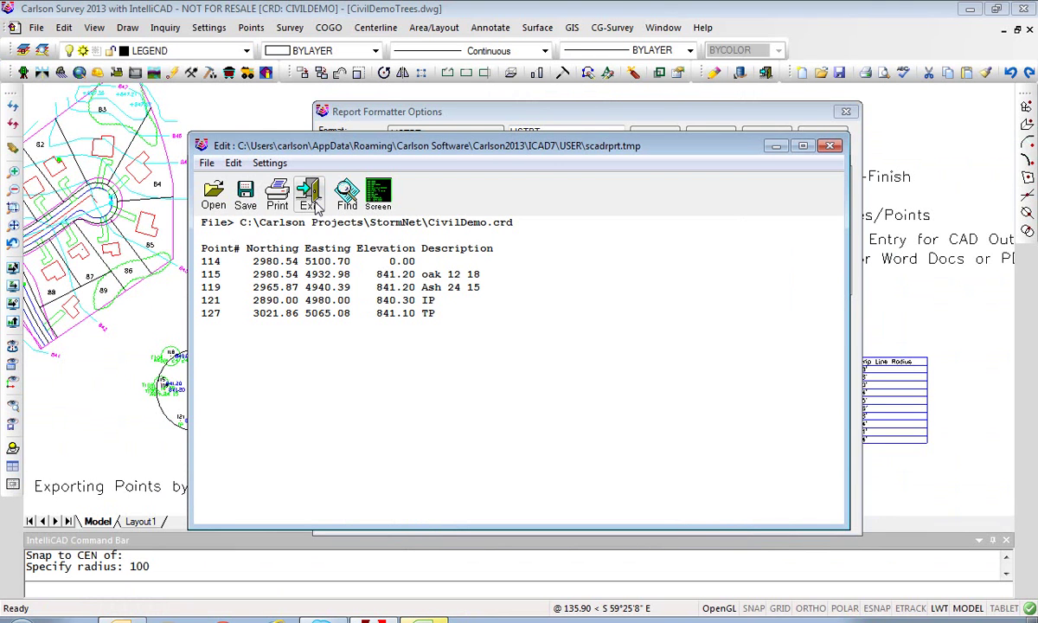
left_click(313, 197)
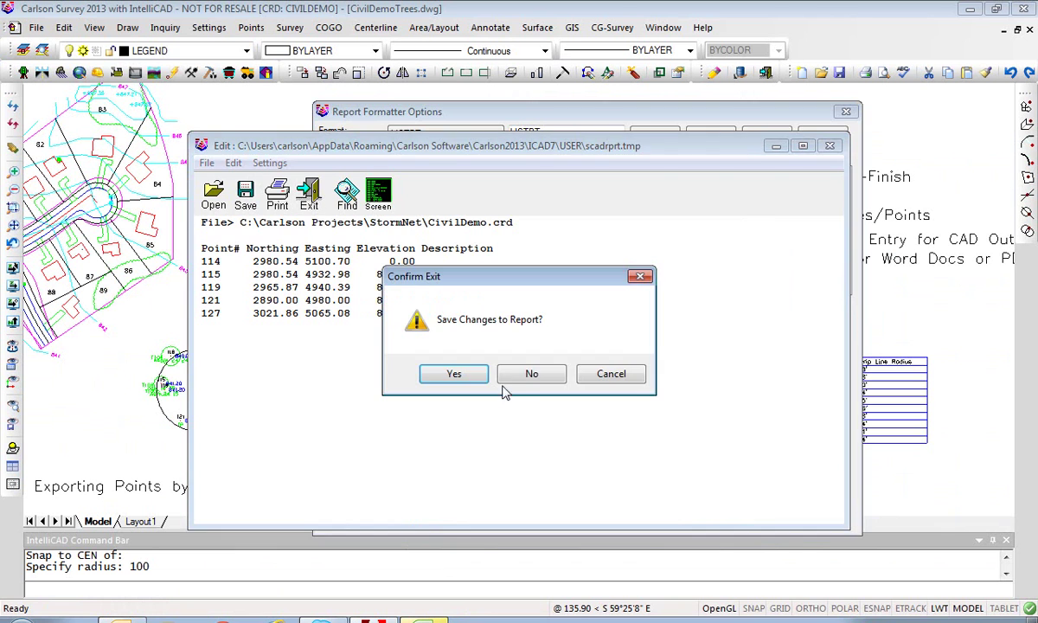
left_click(527, 375)
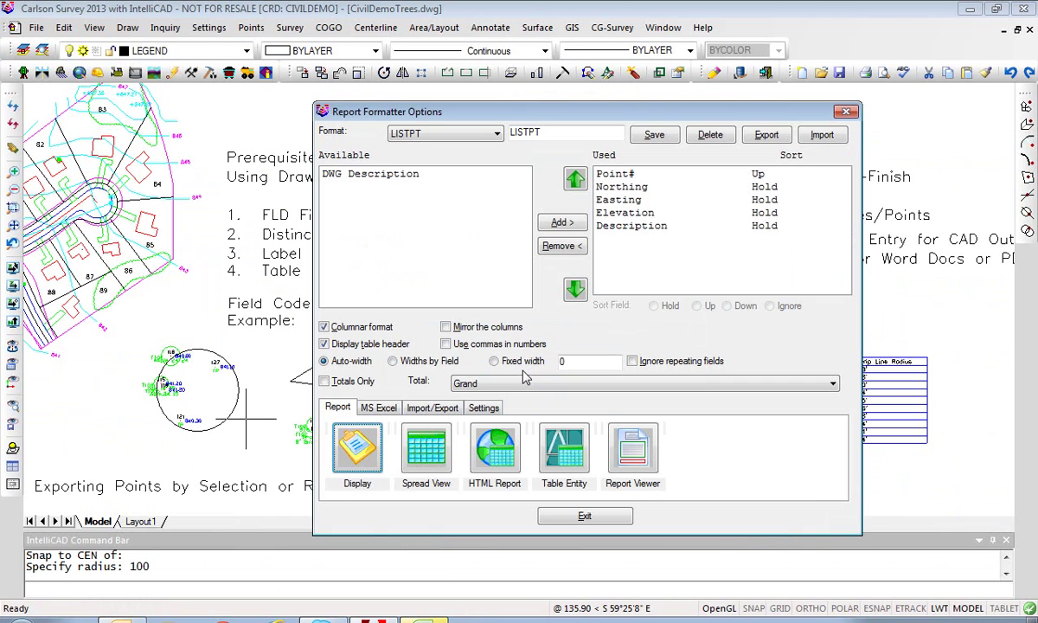
Step: Rerun List Points using the subdivision's perimeter polyline as the inclusion area
left_click(585, 517)
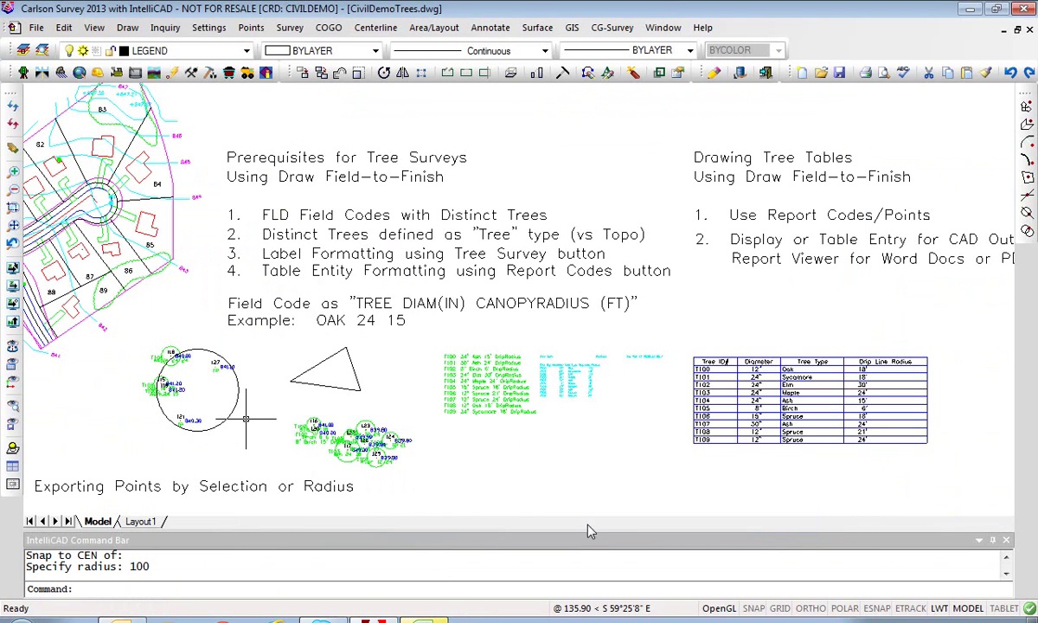
left_click(251, 28)
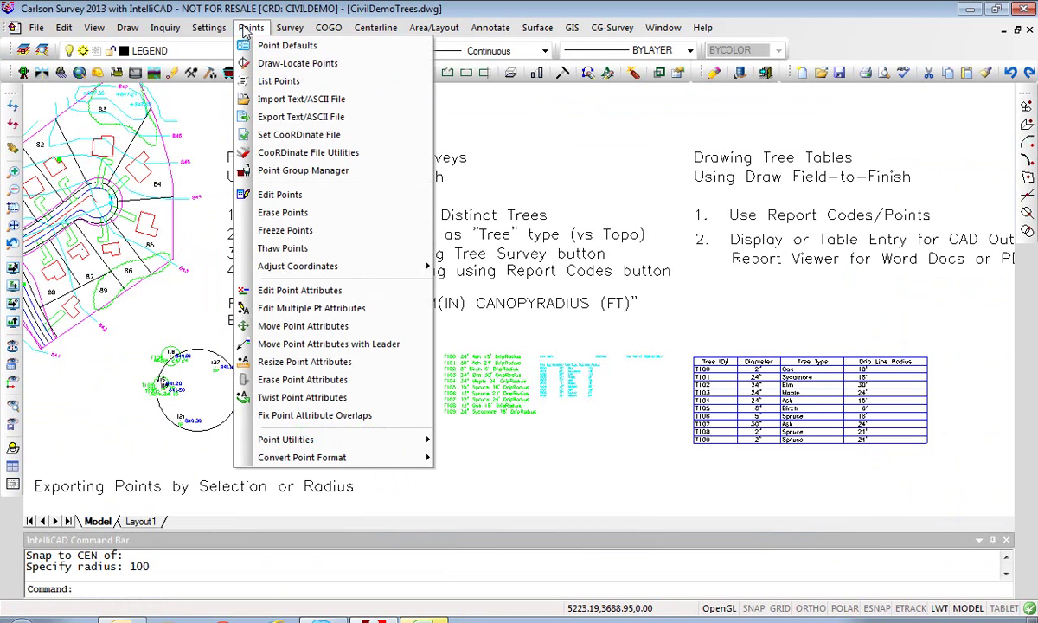
left_click(270, 82)
left_click(433, 481)
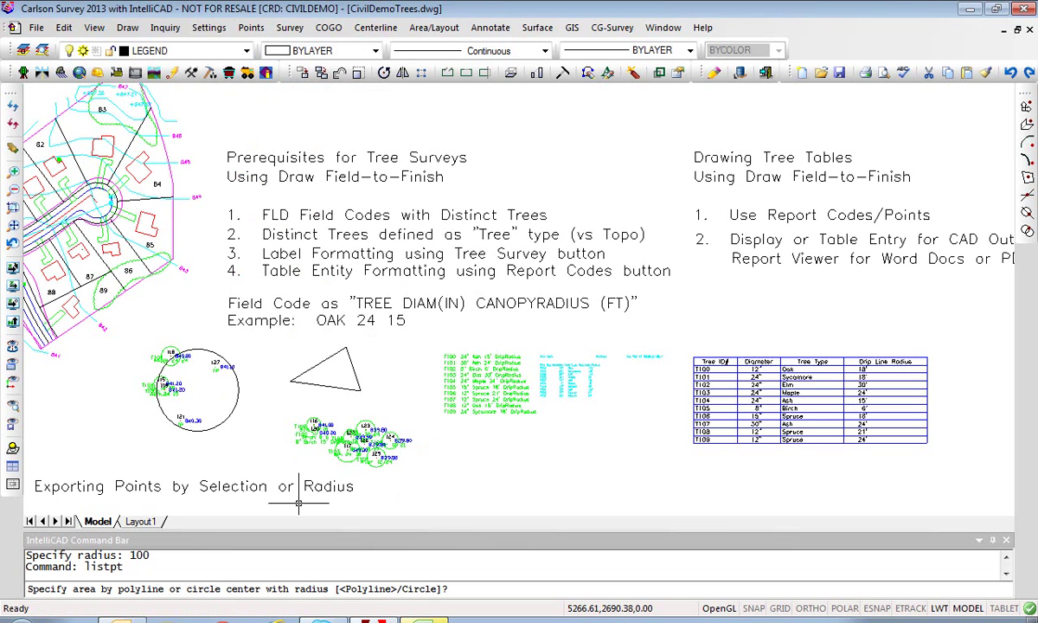
key("Return")
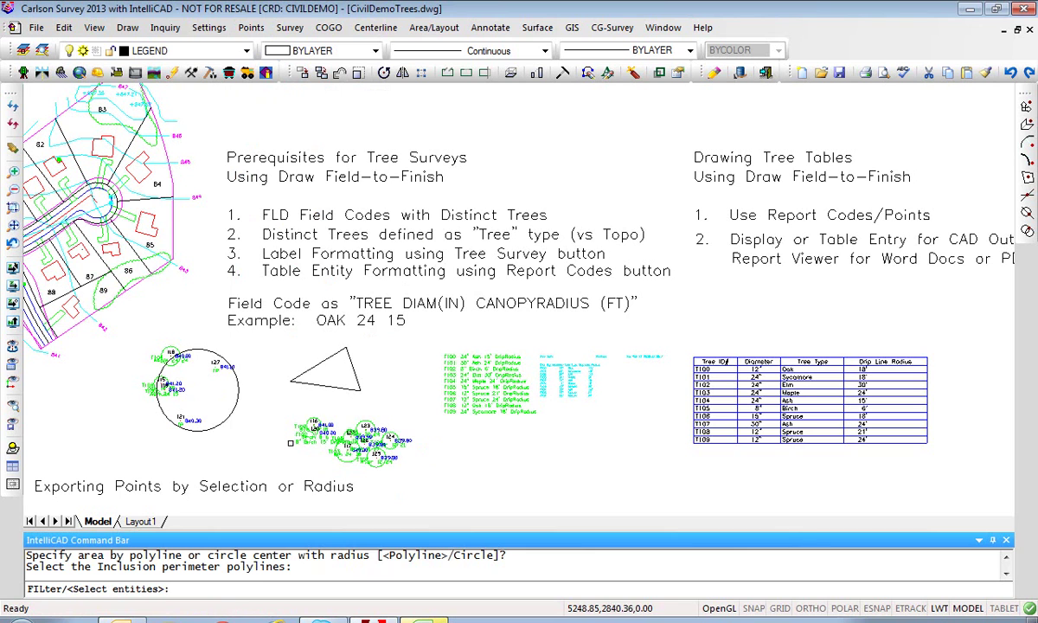
left_click(312, 385)
left_click(172, 231)
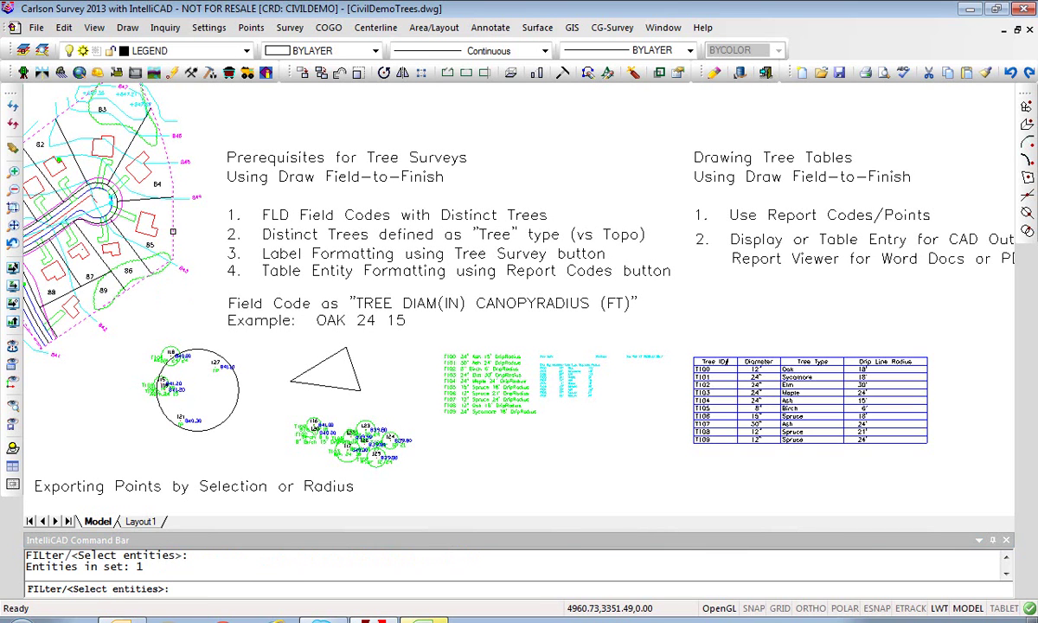
key("Return")
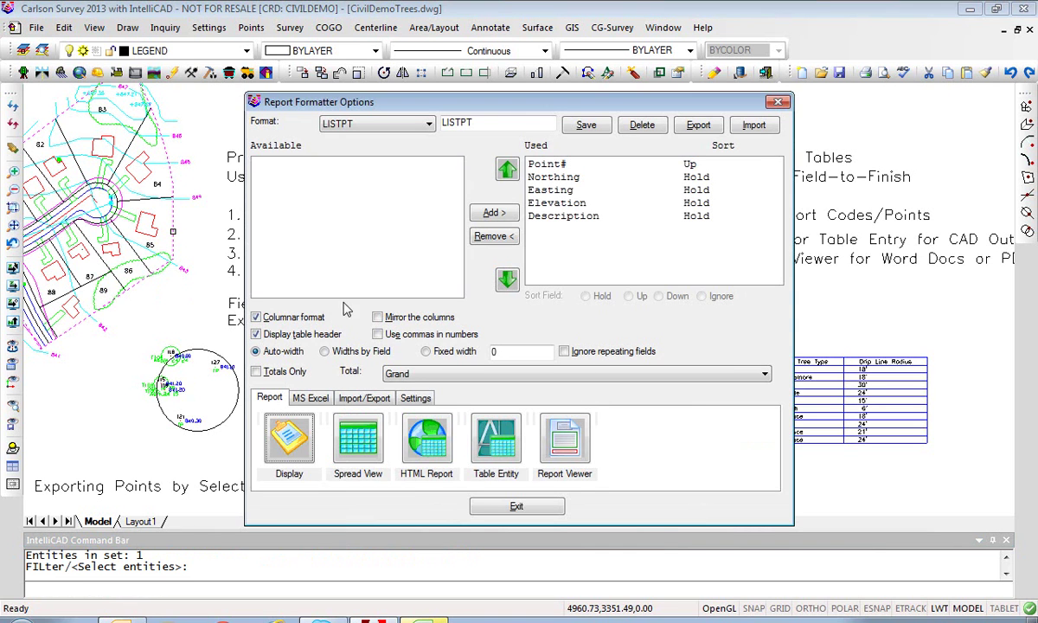
Step: Preview the perimeter point list, points 7 onward, as a text report, then show the Excel export options
left_click(274, 422)
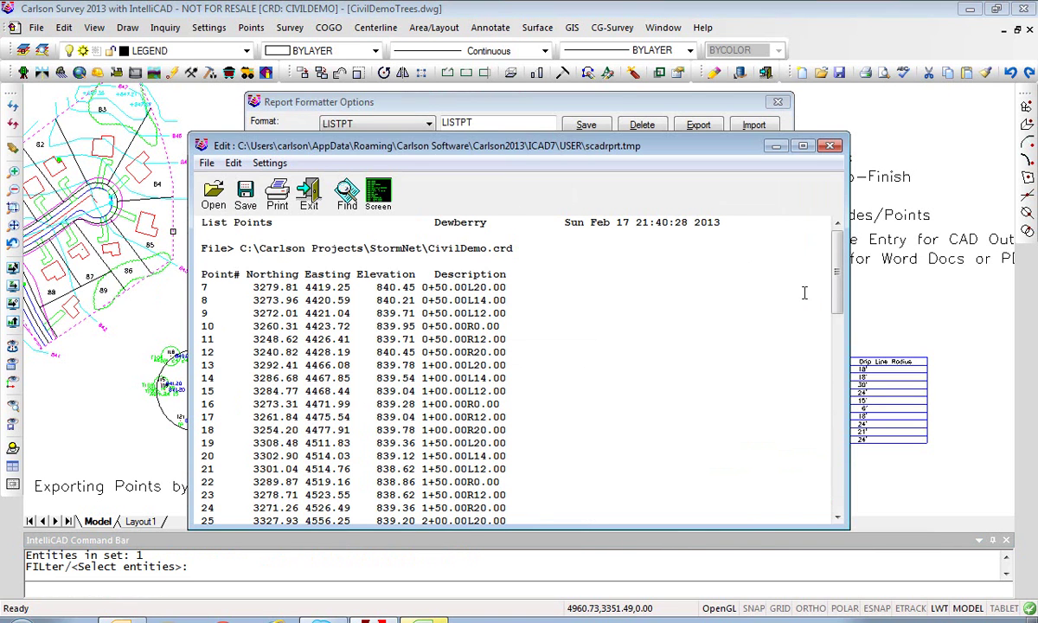
scroll(786, 346, "down", 18)
scroll(869, 461, "up", 18)
left_click(309, 194)
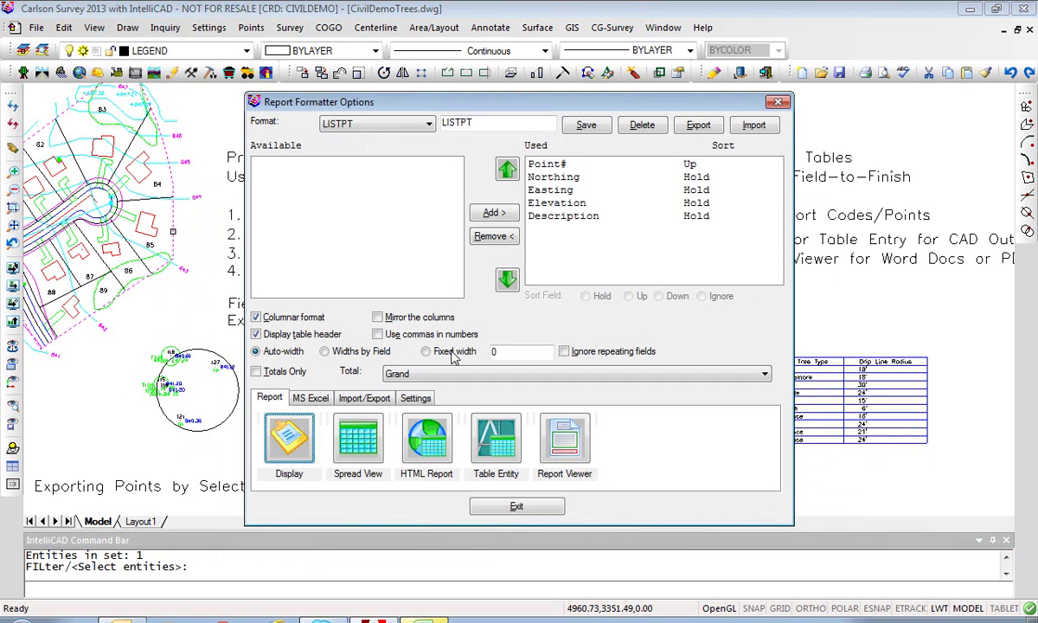
left_click(306, 398)
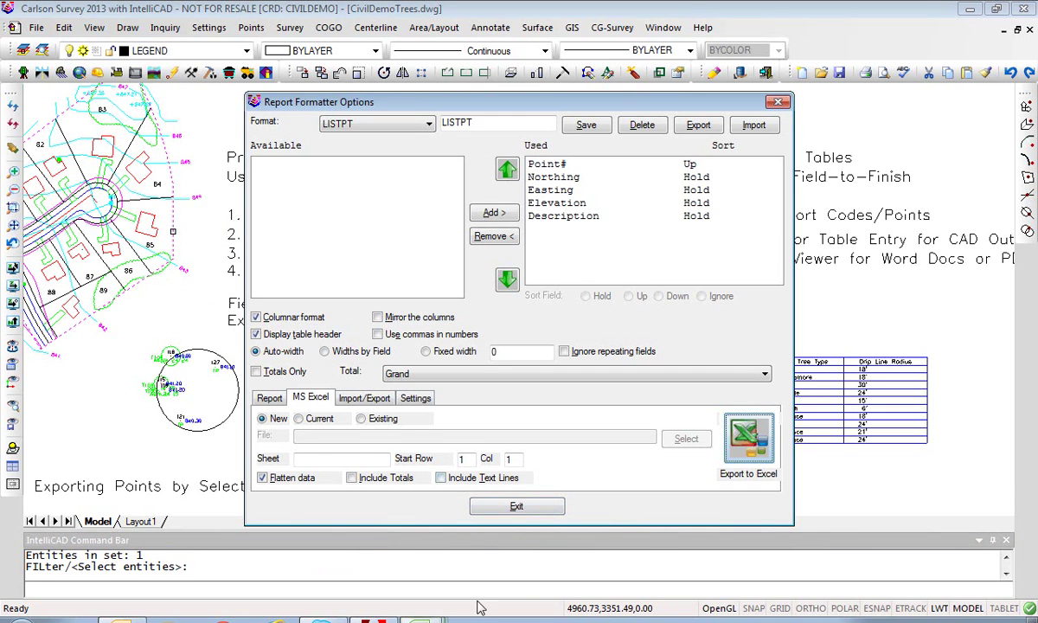
Step: Close Excel workbooks Book3, Book2 and Book1, discarding changes to each
left_click(421, 617)
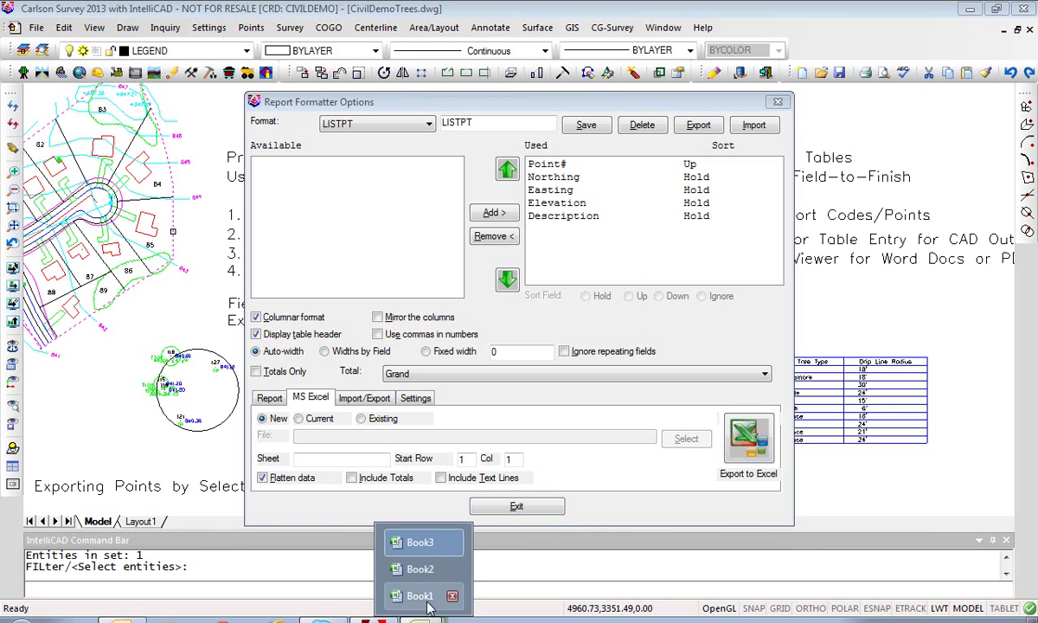
left_click(422, 543)
left_click_drag(1031, 235, 1033, 404)
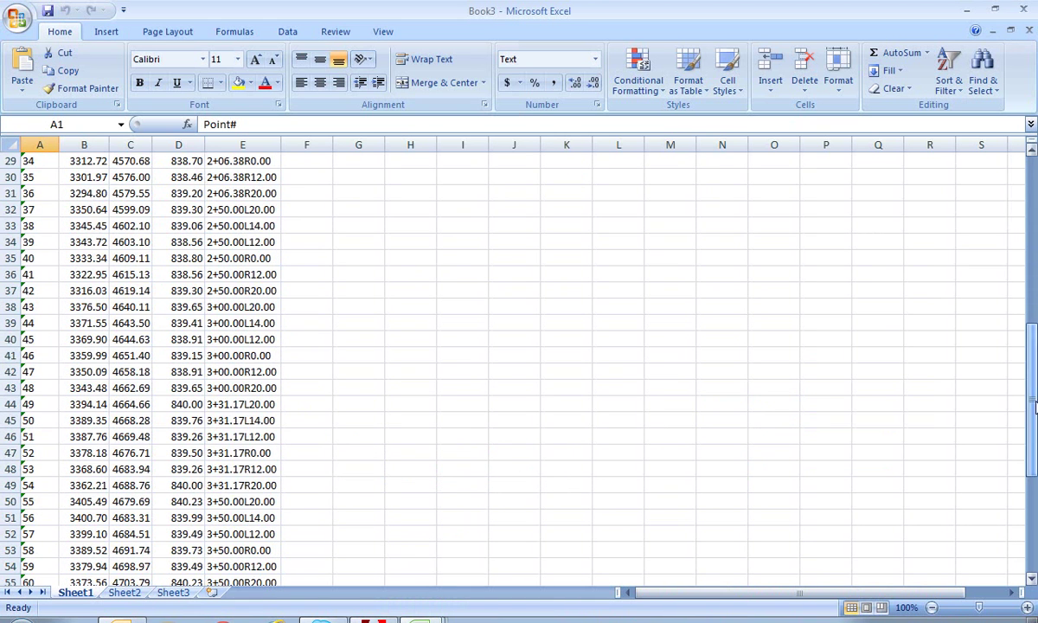
left_click(1030, 10)
left_click(523, 358)
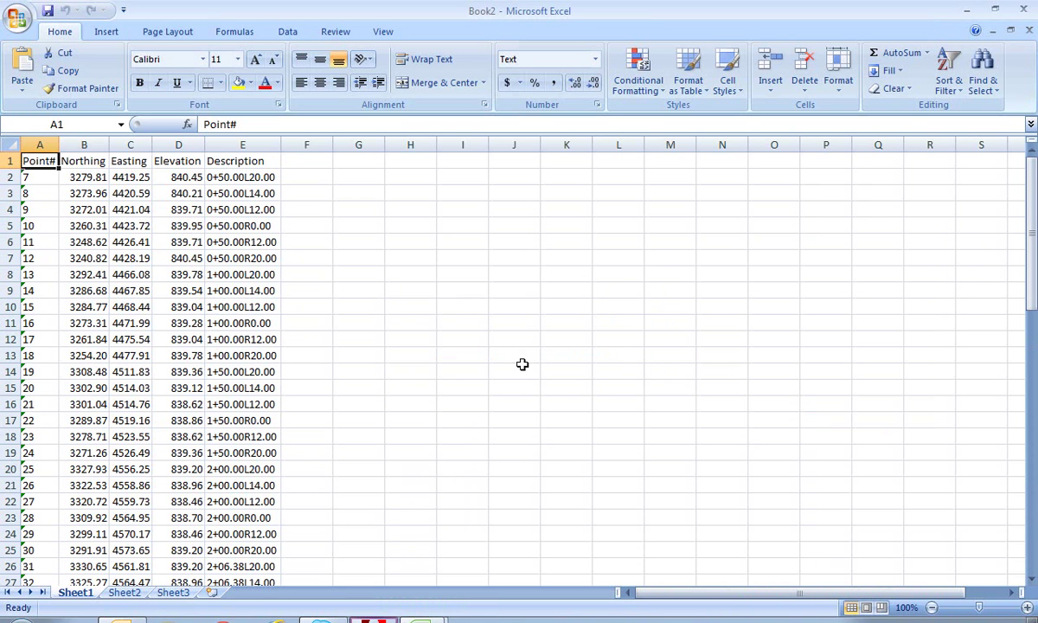
left_click(1022, 11)
left_click(523, 358)
left_click(1026, 12)
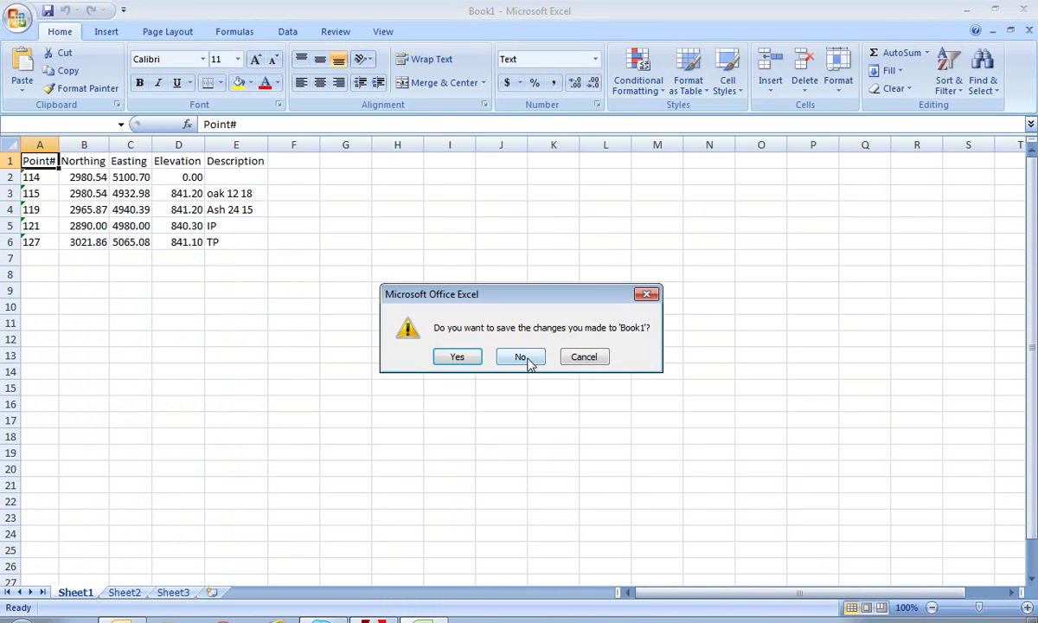
left_click(533, 359)
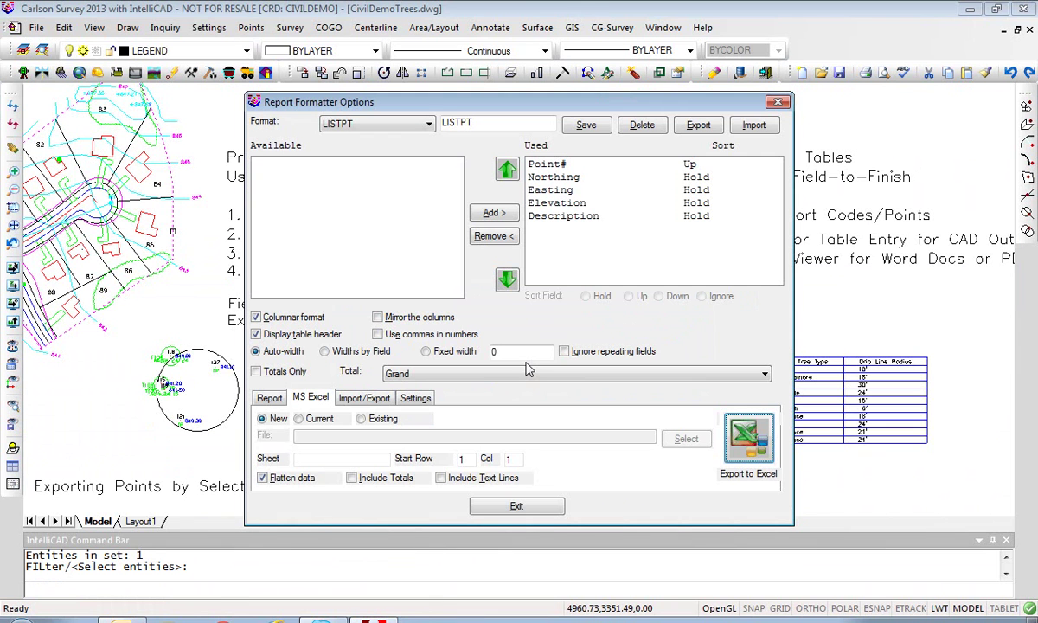
Step: Draw the perimeter points as a Table Entity placed below the tree tables
left_click(269, 398)
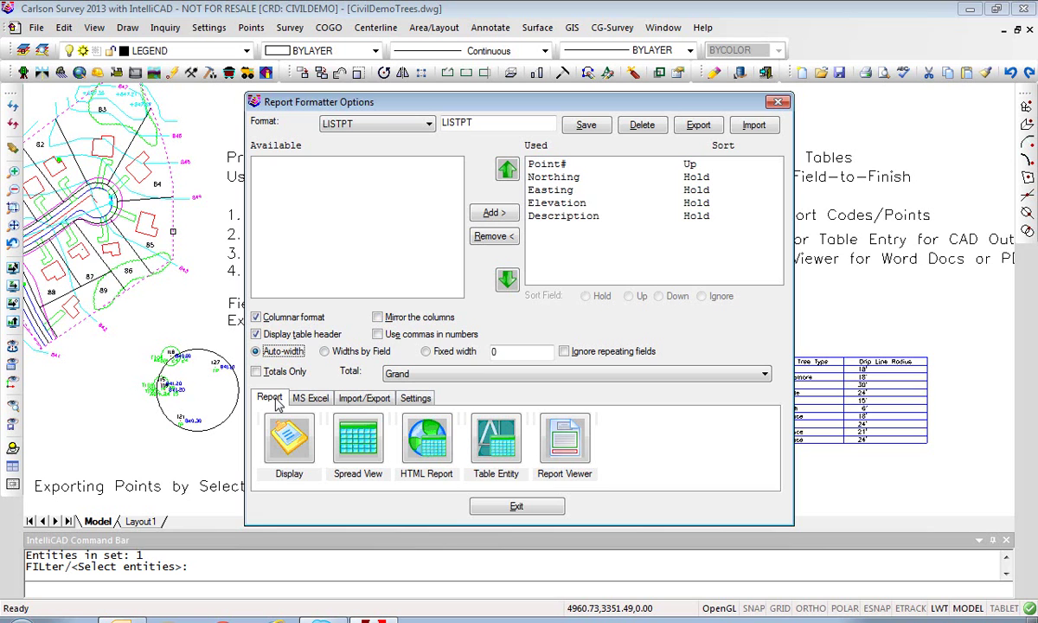
left_click(496, 443)
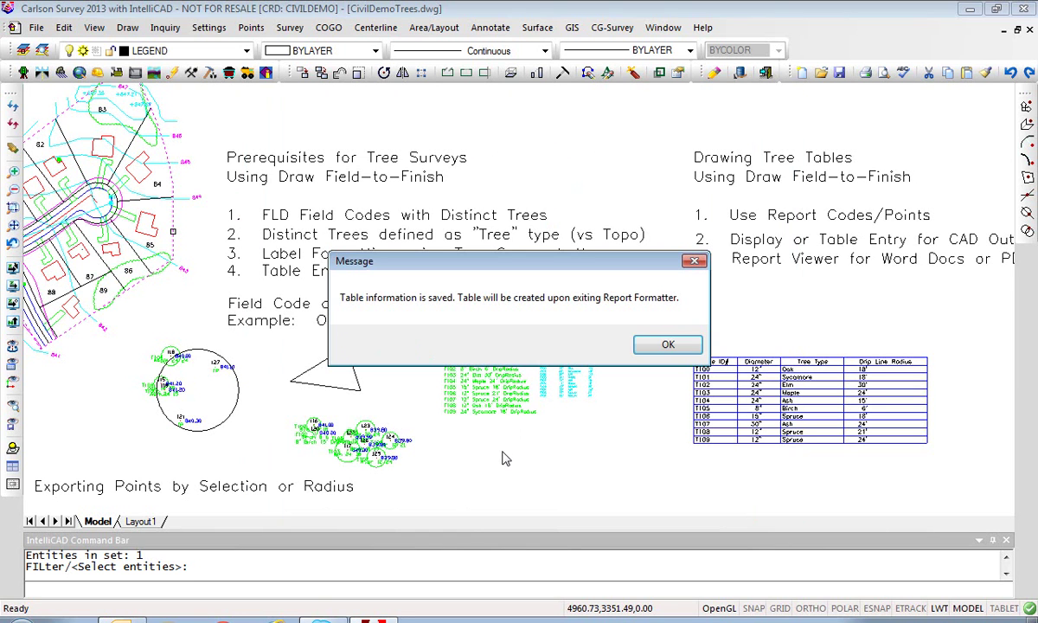
left_click(667, 345)
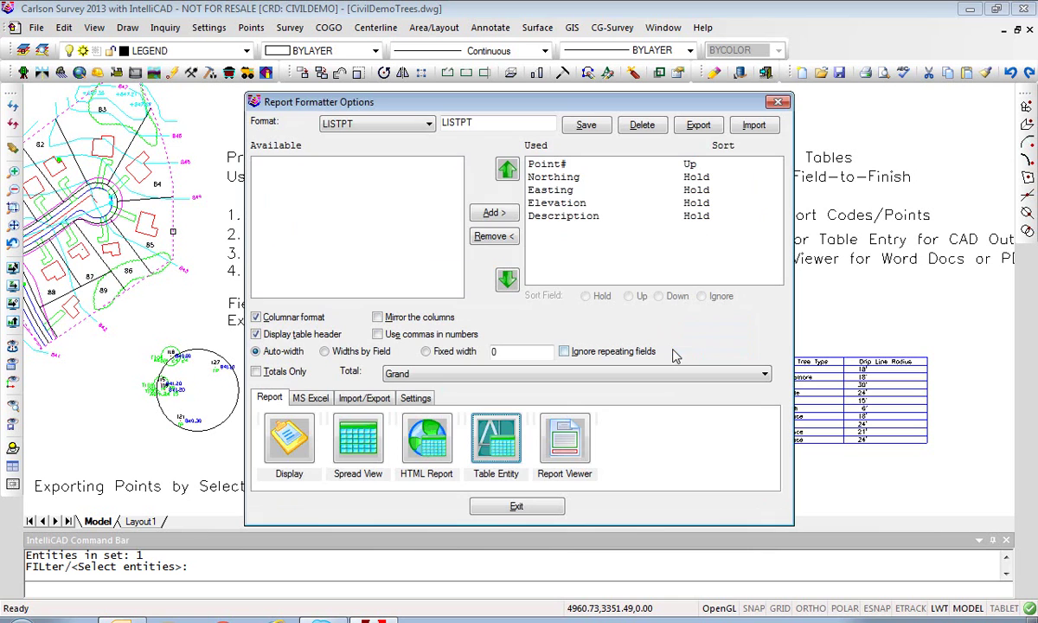
left_click(519, 508)
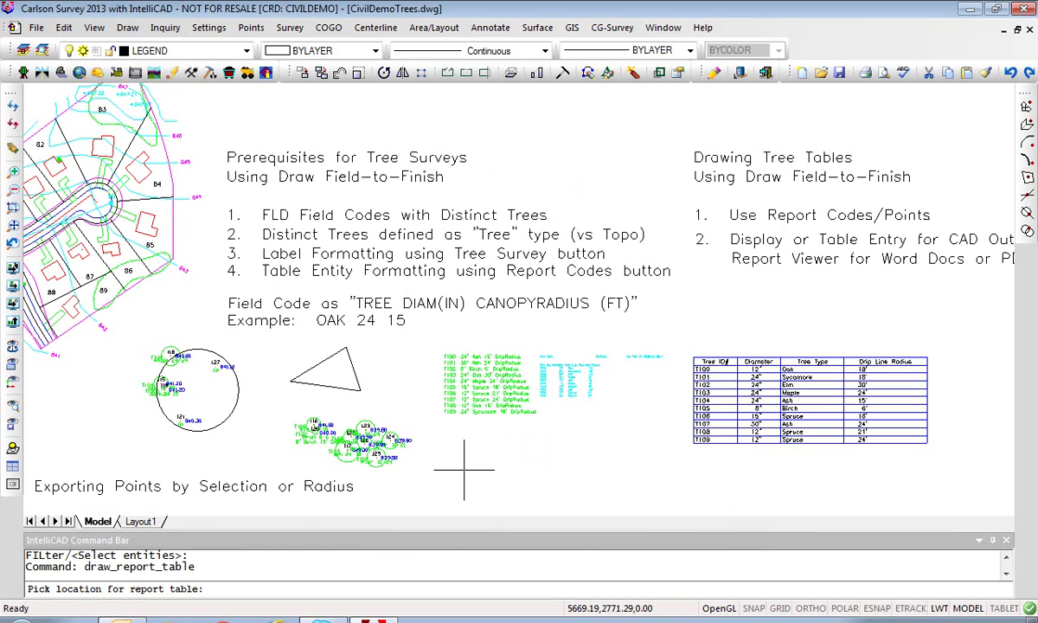
left_click(463, 469)
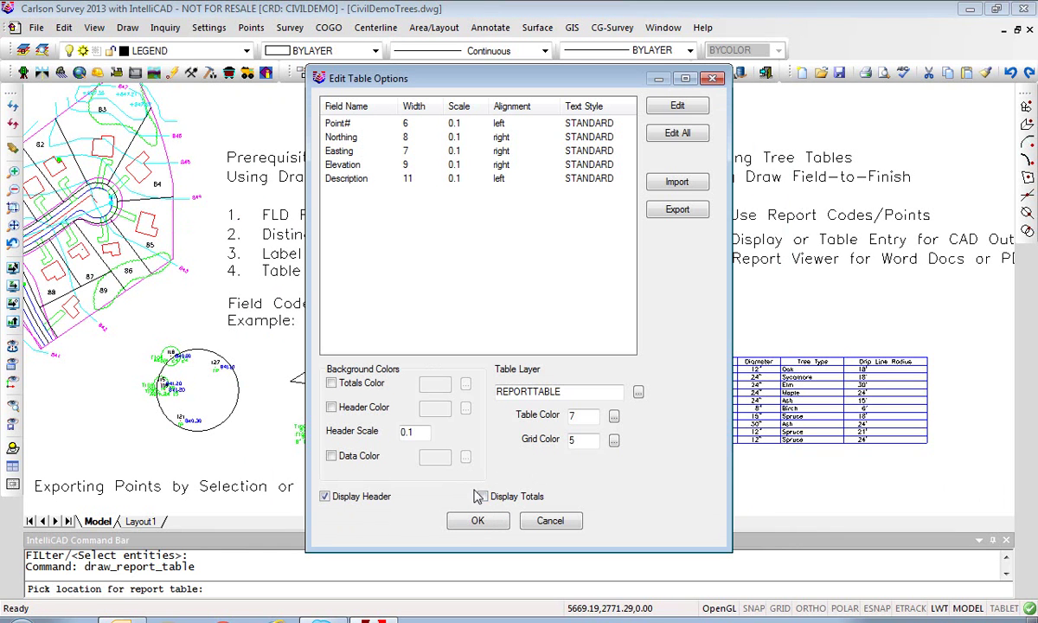
left_click(478, 521)
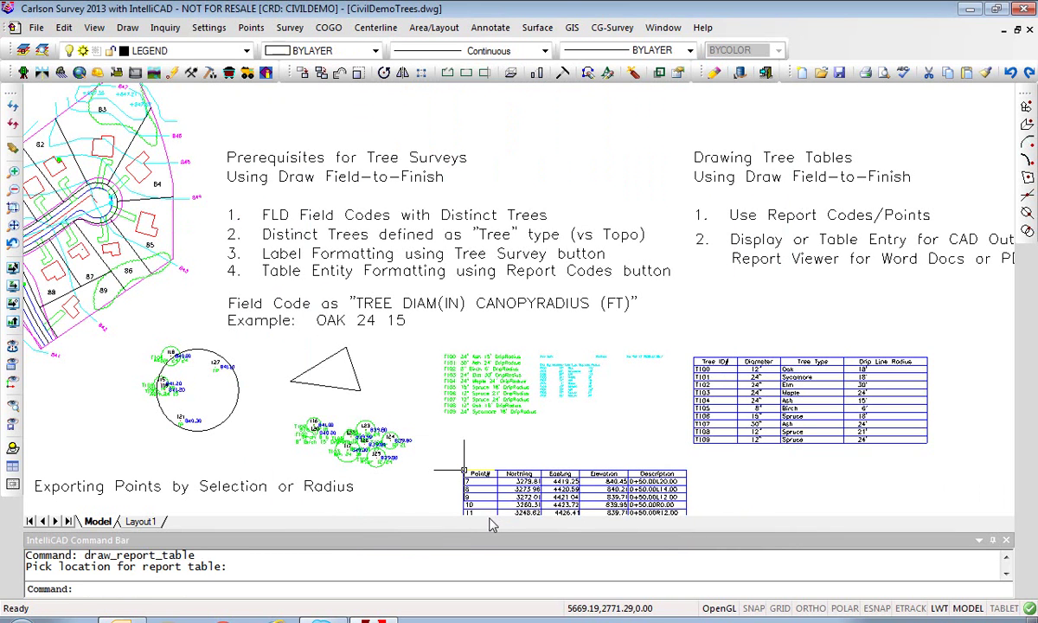
scroll(430, 467, "down", 2)
scroll(429, 467, "up", 2)
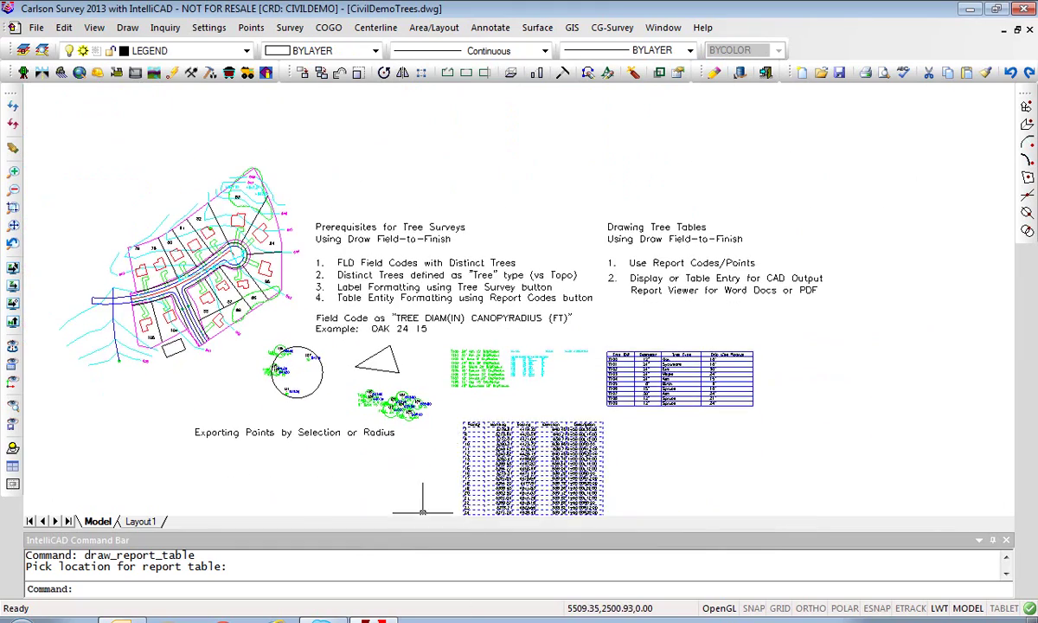
scroll(430, 467, "up", 1)
mouse_move(430, 467)
middle_mouse_down()
mouse_move(450, 410)
mouse_move(468, 270)
mouse_move(450, 447)
mouse_move(460, 483)
middle_mouse_up()
scroll(564, 451, "up", 1)
scroll(519, 419, "up", 1)
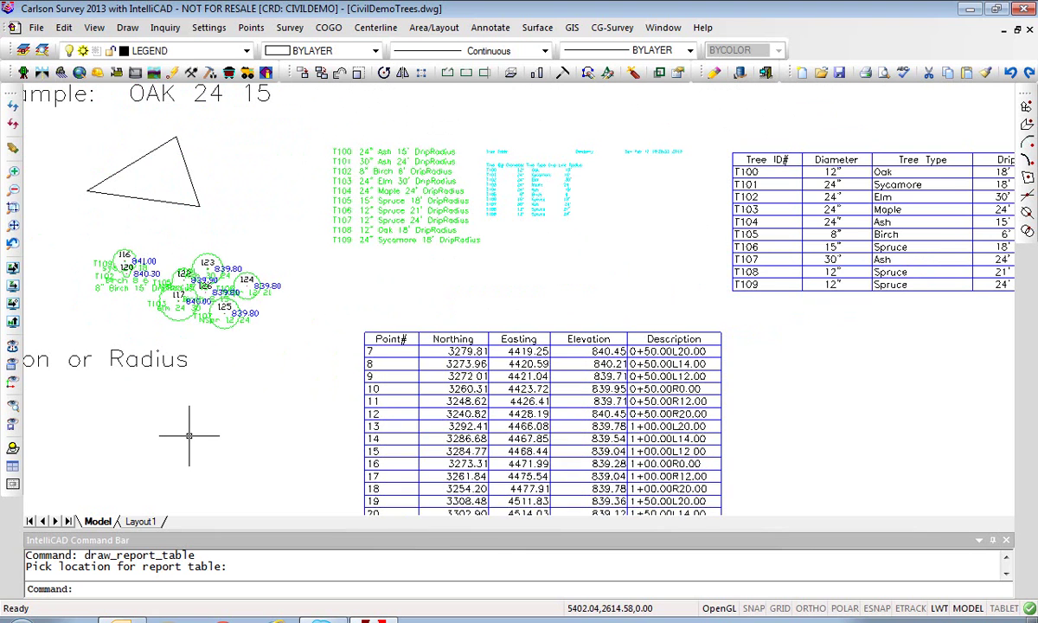
left_click(251, 27)
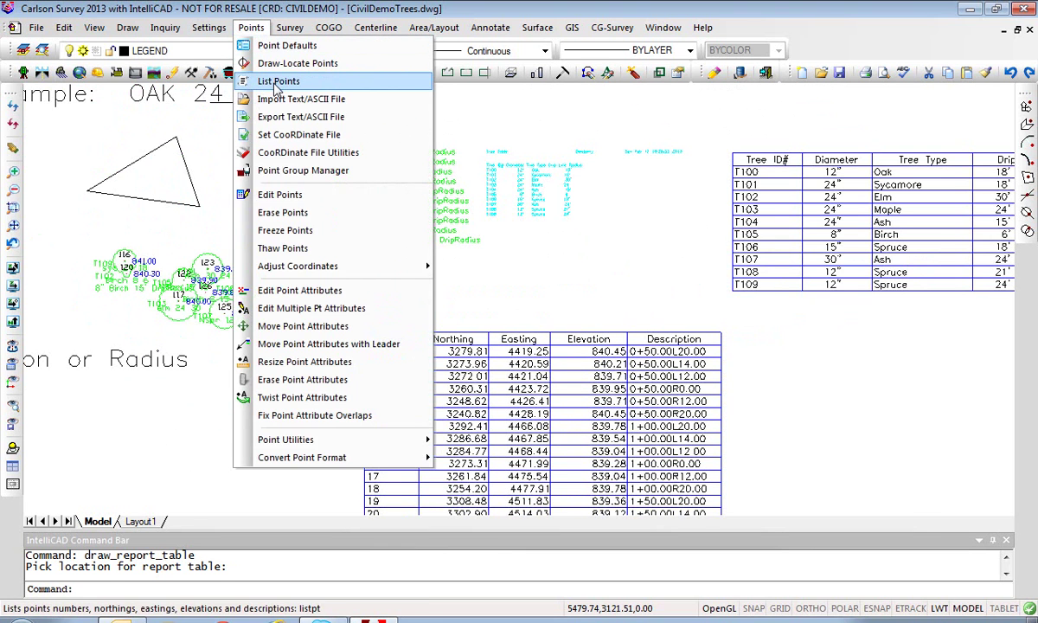
left_click(169, 410)
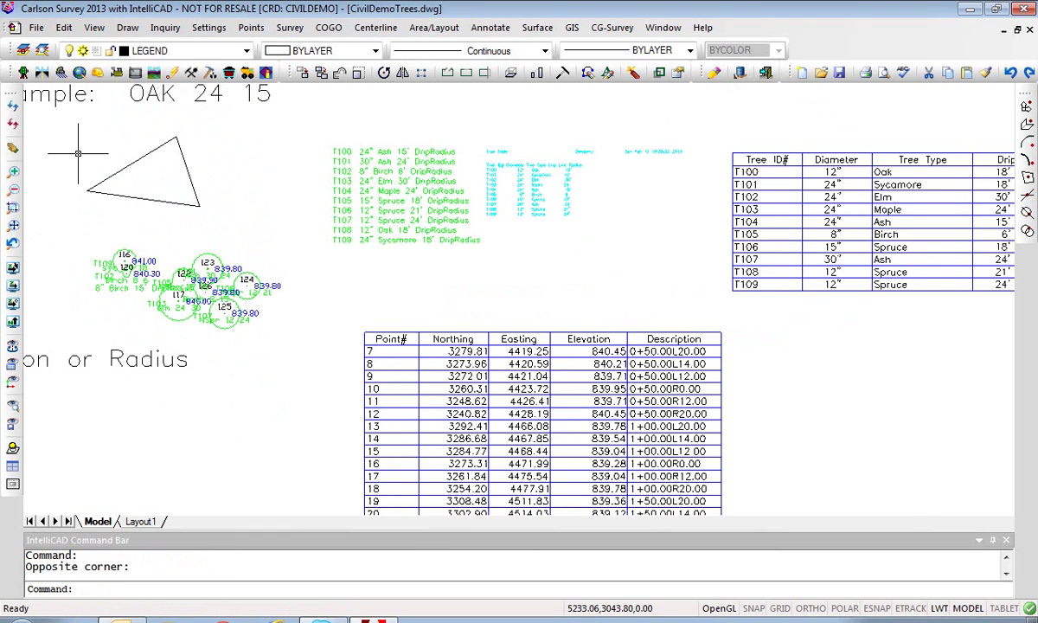
middle_click_drag(104, 335, 335, 376)
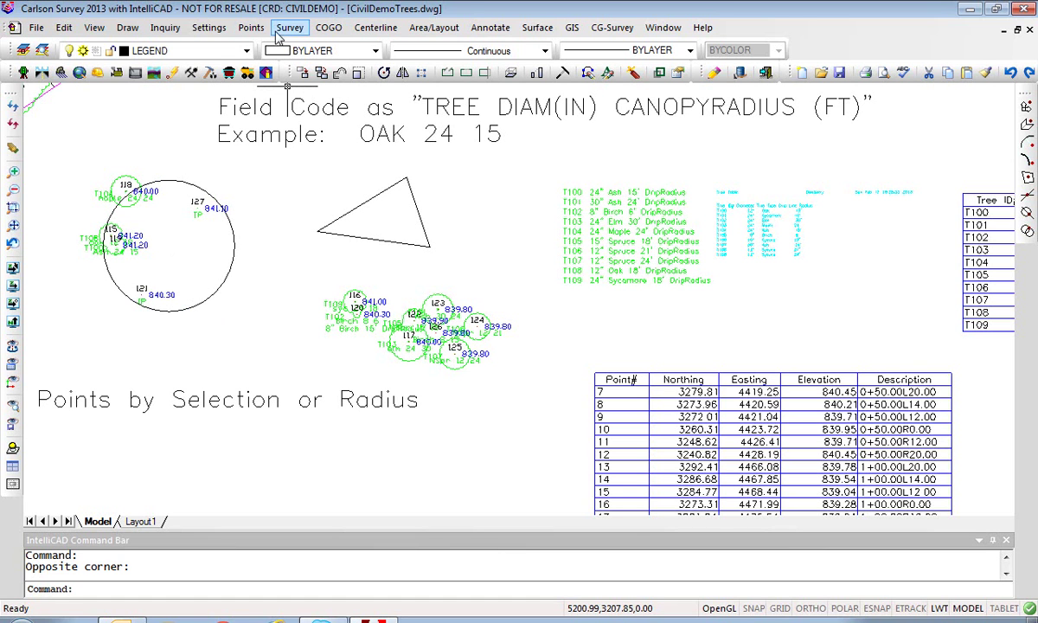
Step: Reopen List Points from the Points menu, set to select by Area with Use Report Formatter on
left_click(251, 29)
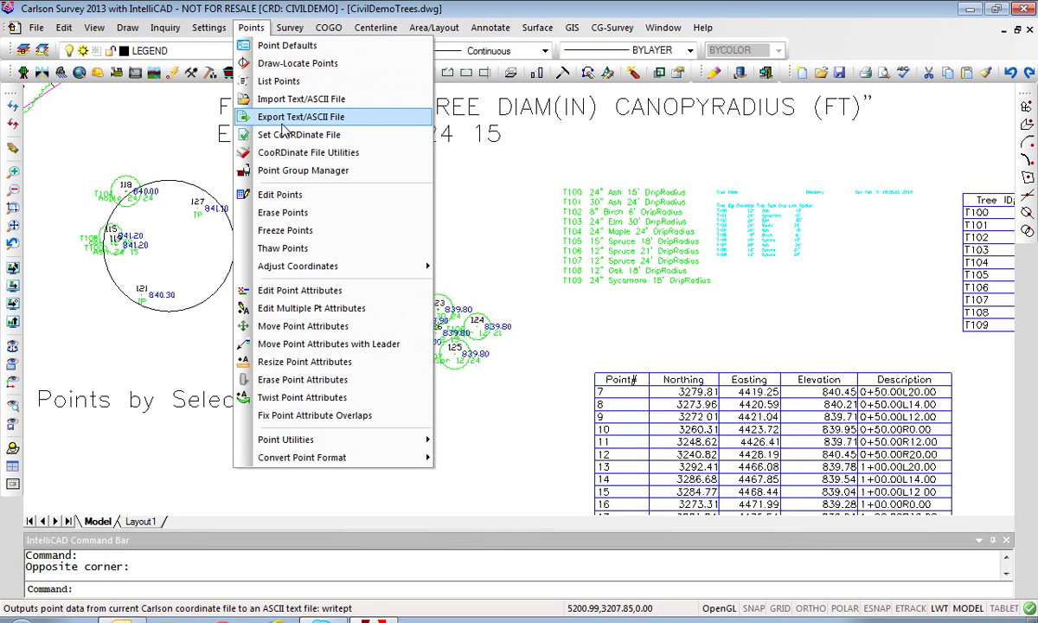
left_click(278, 82)
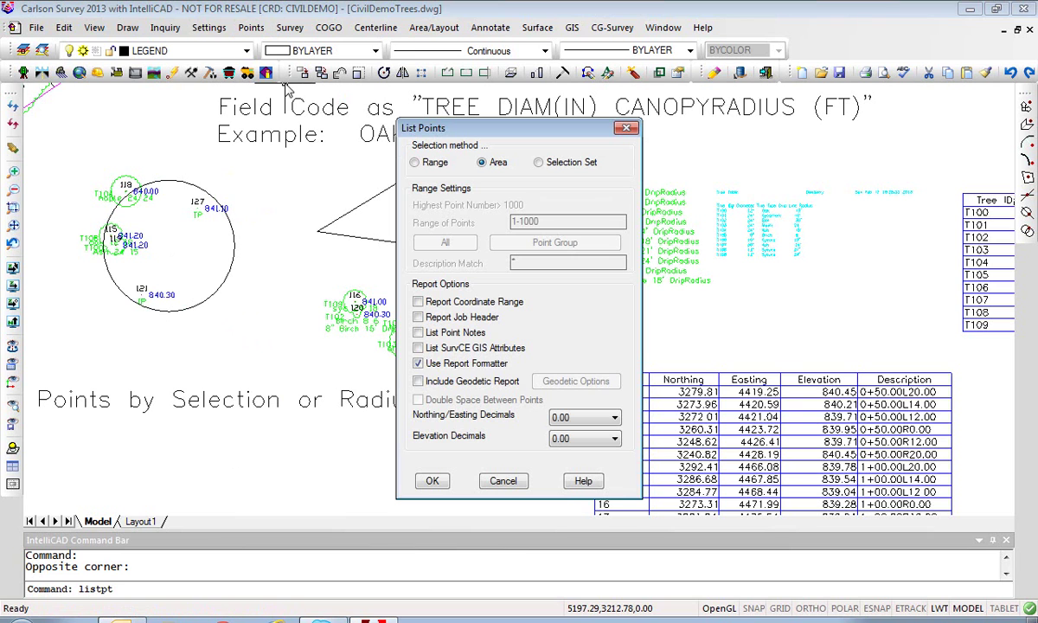